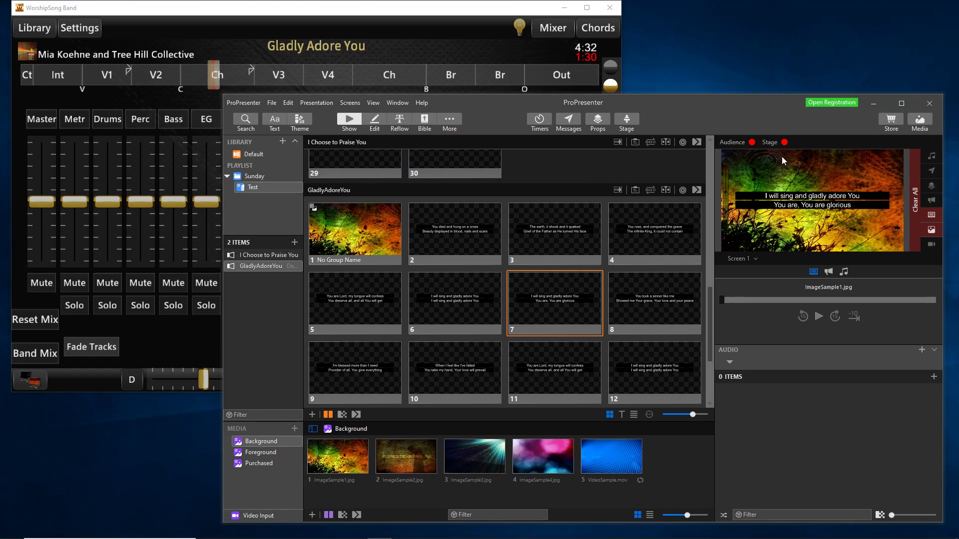
Nudge the ProPresenter window slightly down and to the right
drag(497, 109, 498, 112)
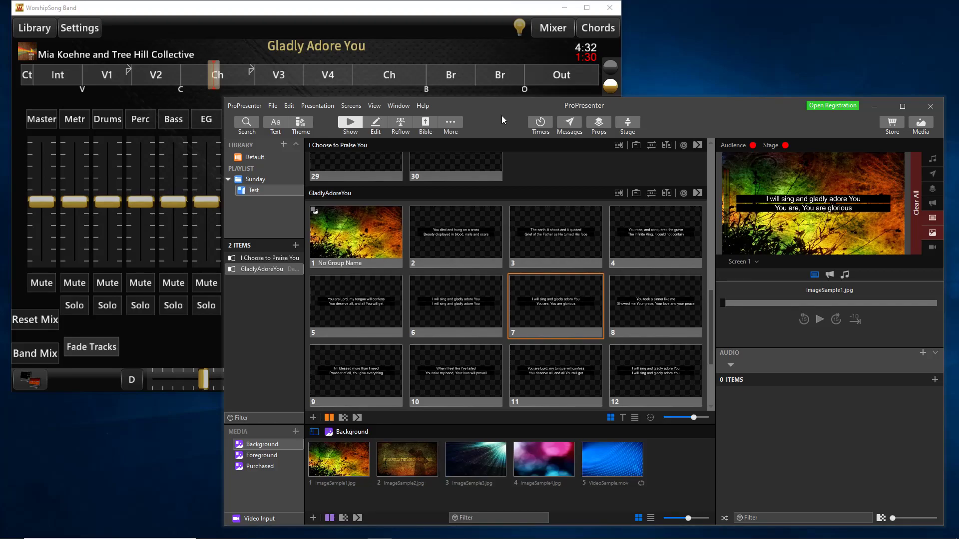
Bring the WorshipSong Band mixer forward and reveal the hidden system tray icons
click(406, 12)
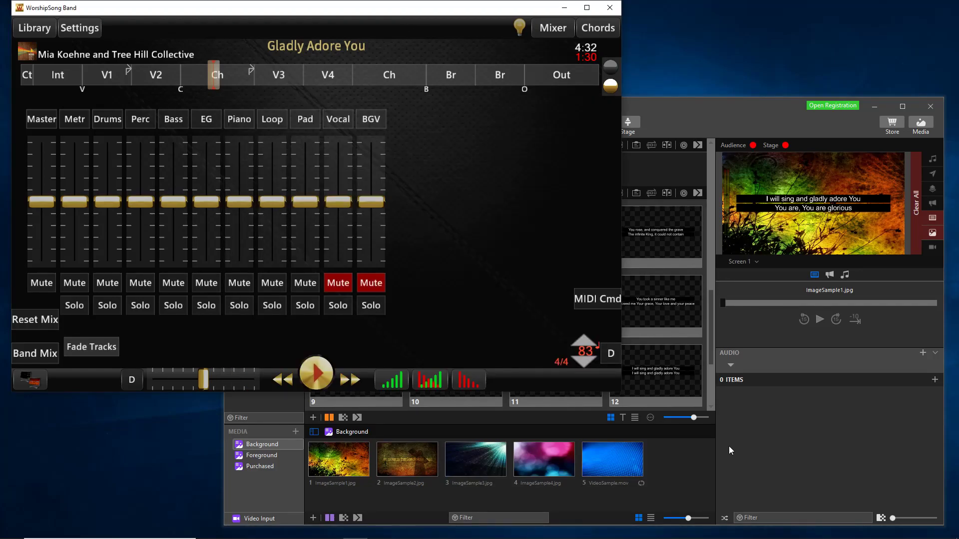
mouse_move(836, 534)
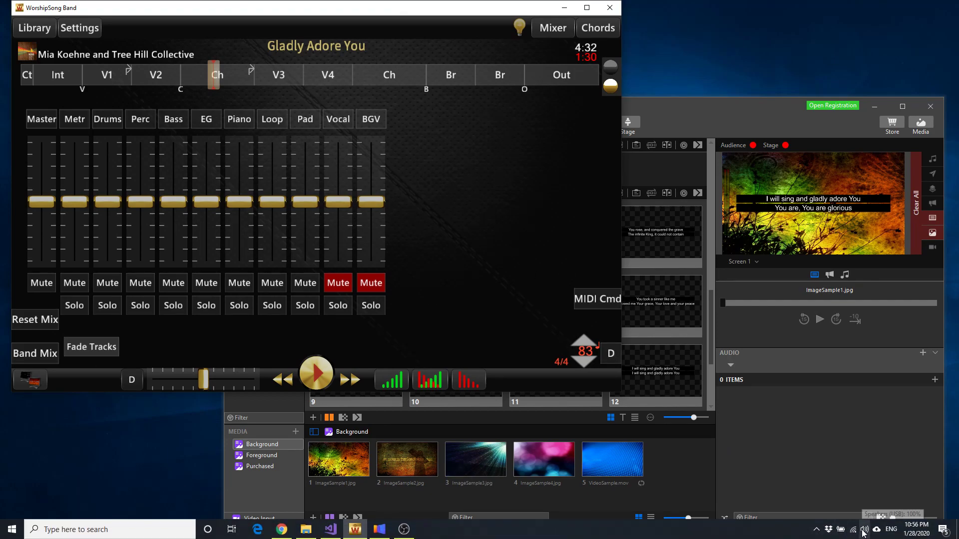
click(816, 532)
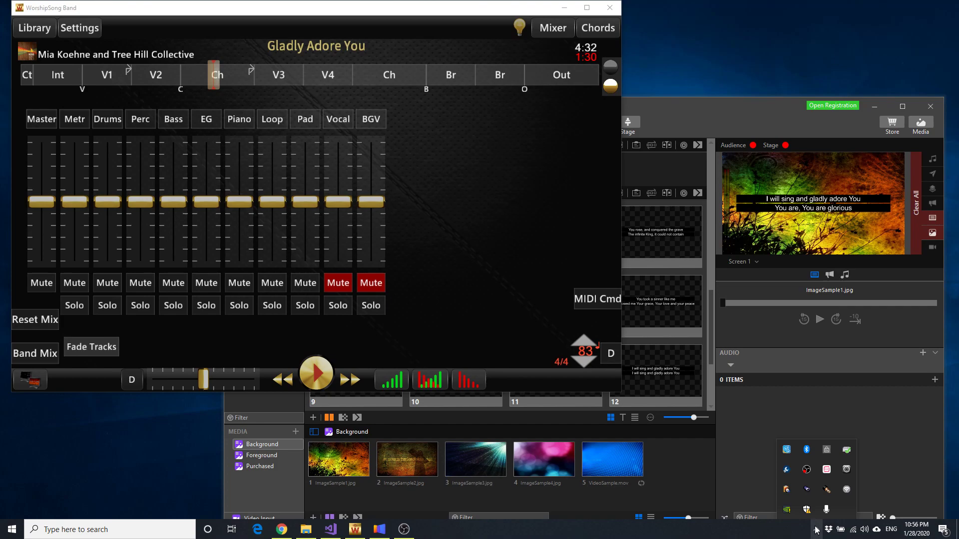
Confirm the loopMIDI Port loopback in loopMIDI's configuration window, then close it
right_click(846, 469)
click(890, 473)
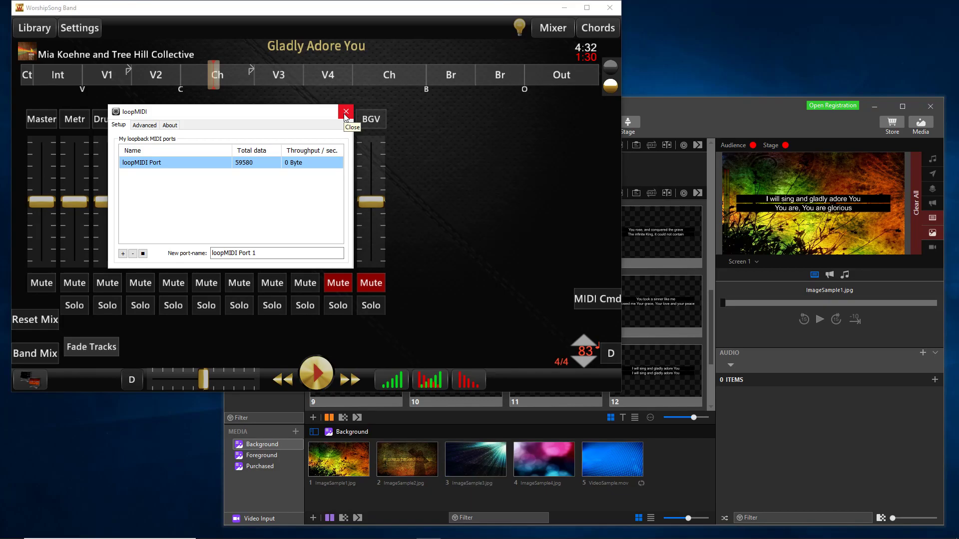
click(345, 112)
Minimise the browser's LoopBe1 page and bring ProPresenter back to the front
mouse_move(313, 537)
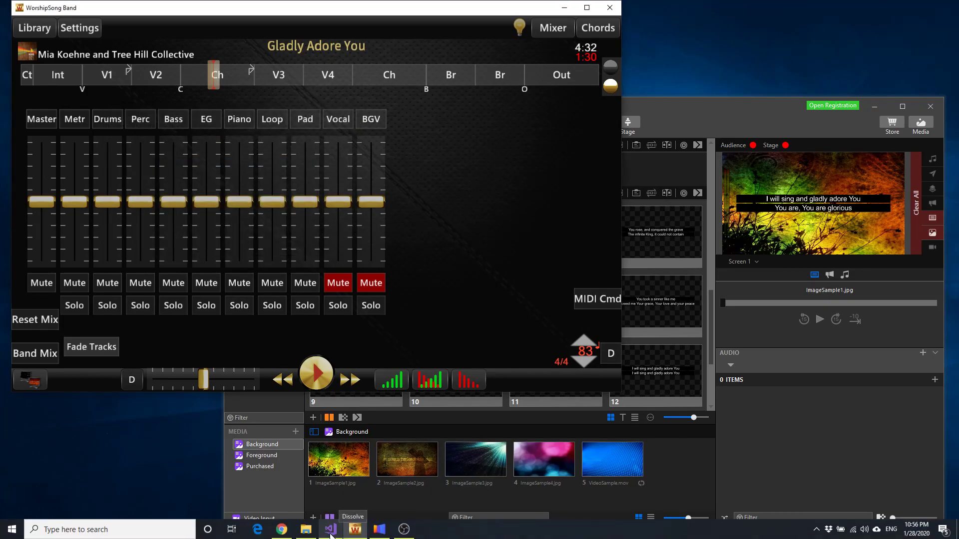
click(282, 530)
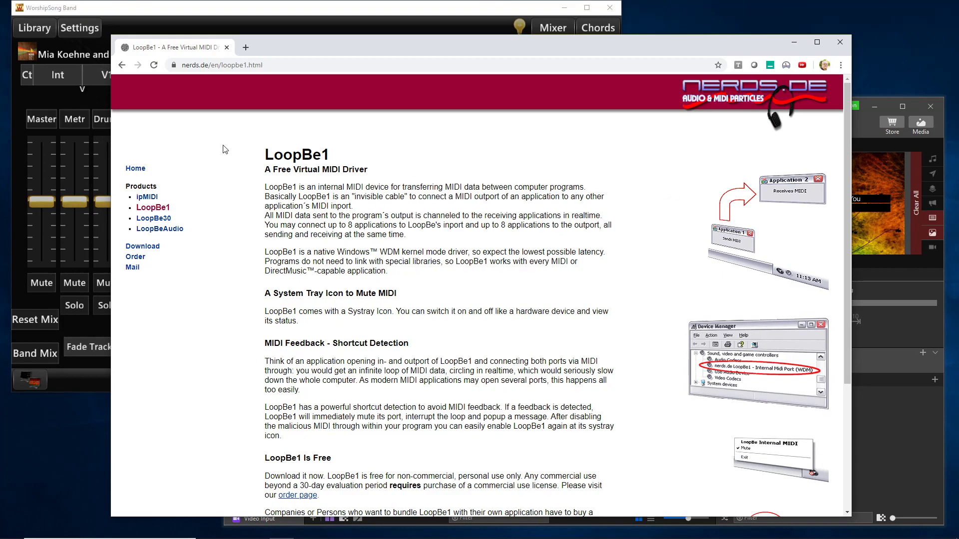
click(798, 42)
click(729, 115)
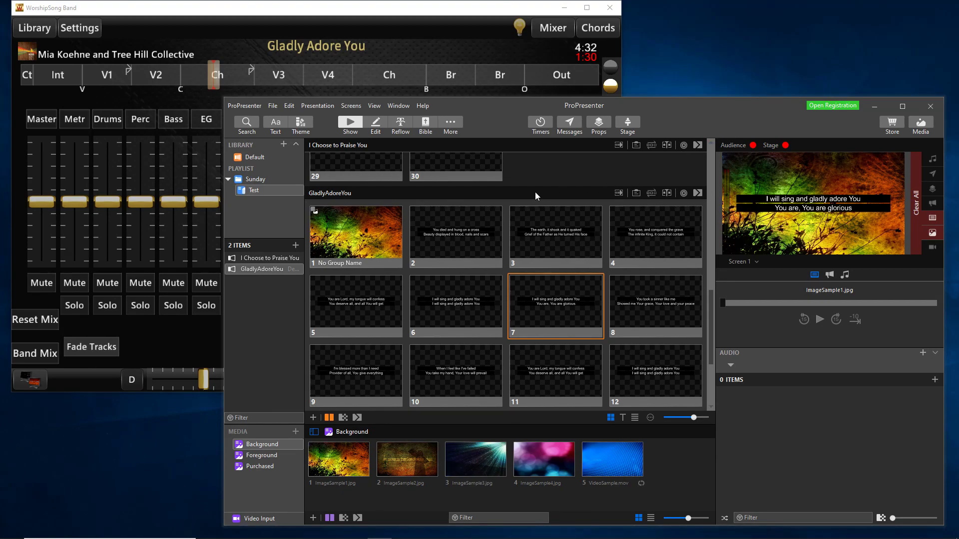
Check WorshipSong Band's Pedal Control settings: MIDI out on channel 03 to loopMIDI Port
click(420, 12)
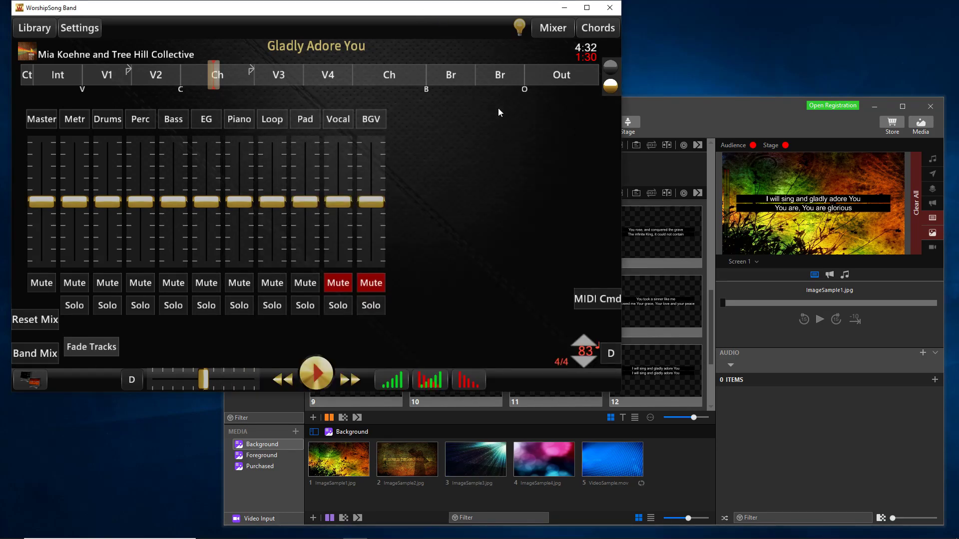
click(80, 28)
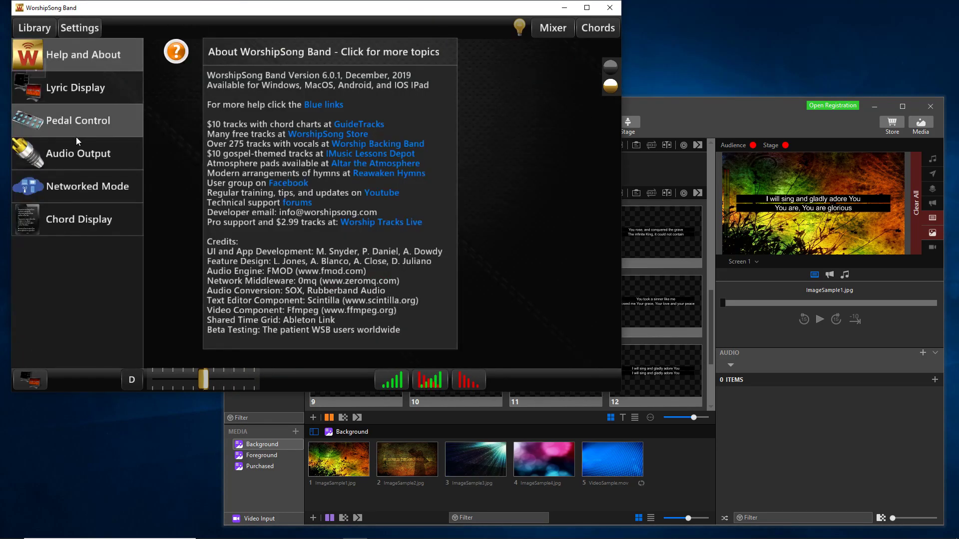
click(75, 128)
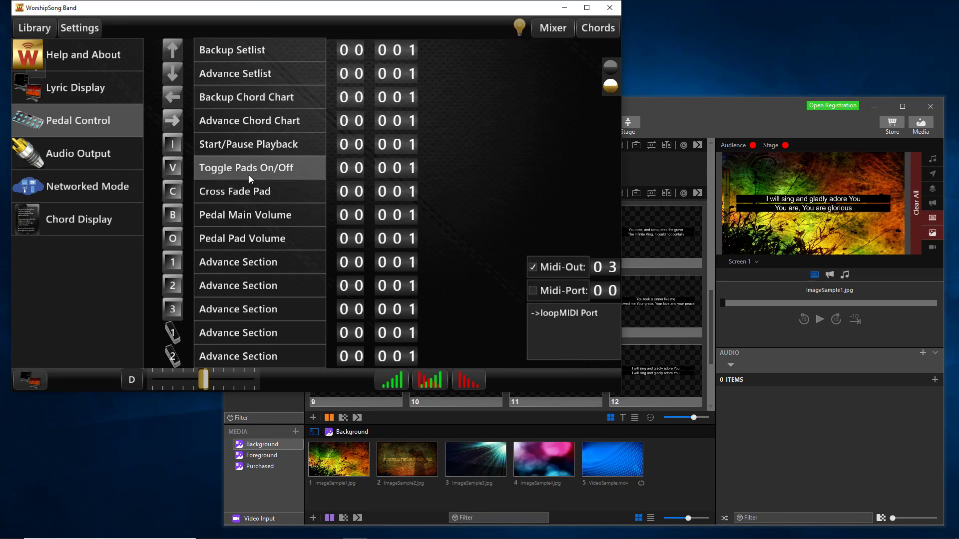
Return WorshipSong Band to the Gladly Adore You chart and open ProPresenter's Preferences
click(606, 25)
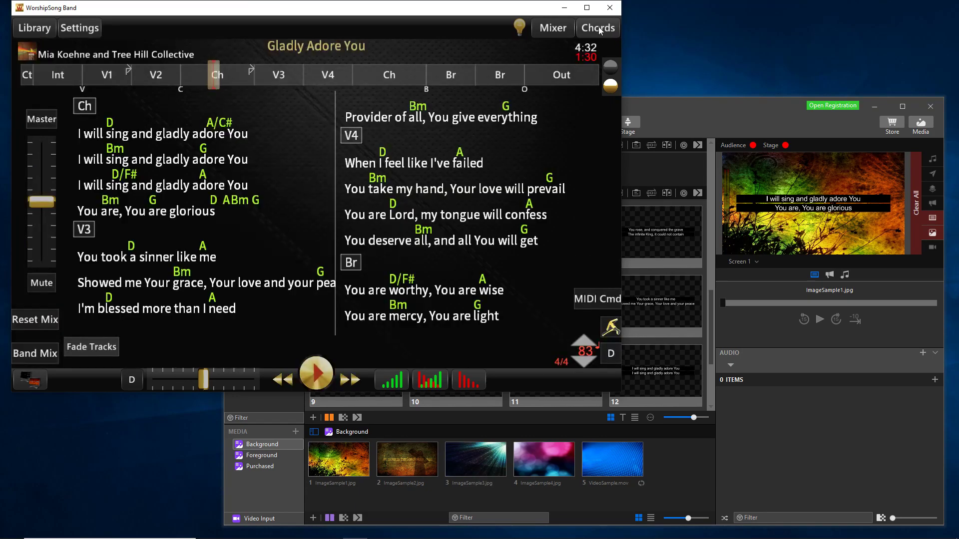
click(688, 110)
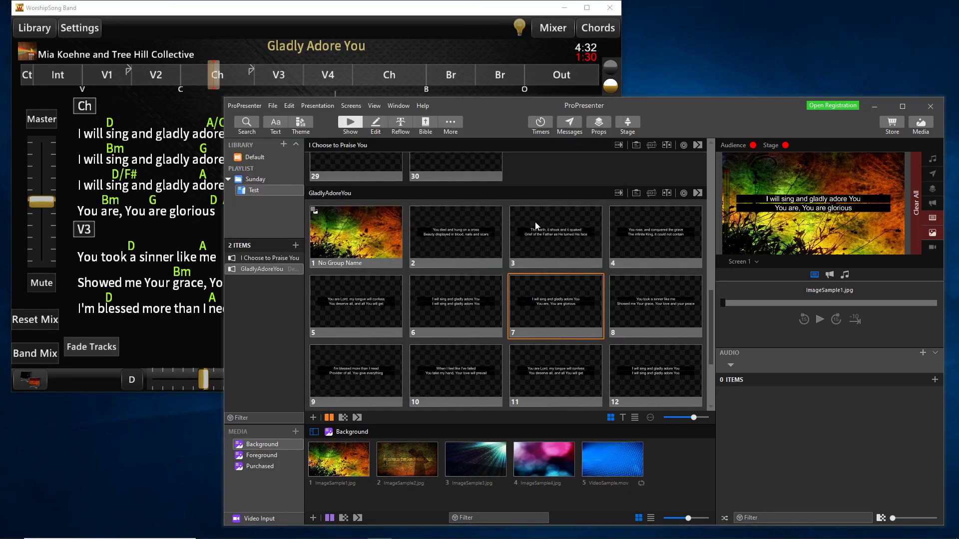
click(248, 106)
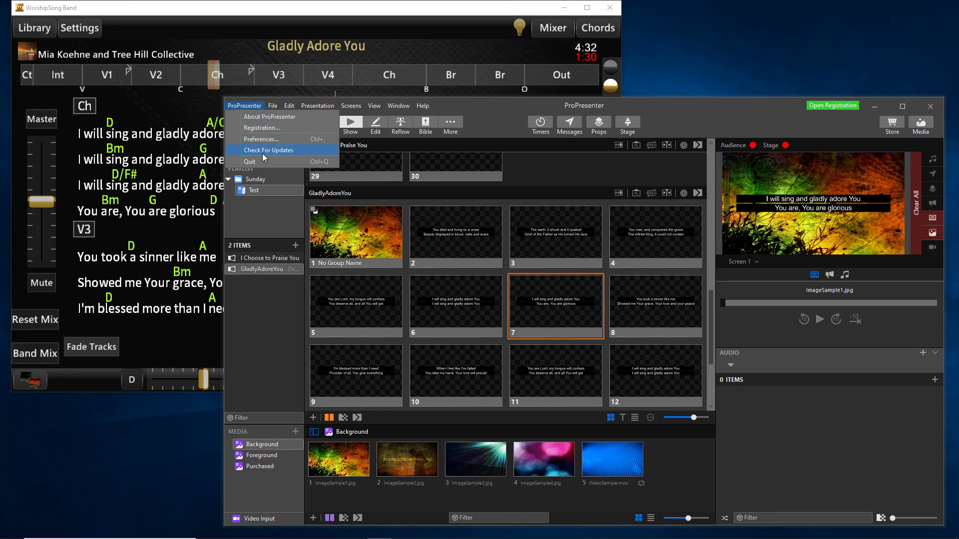
click(255, 139)
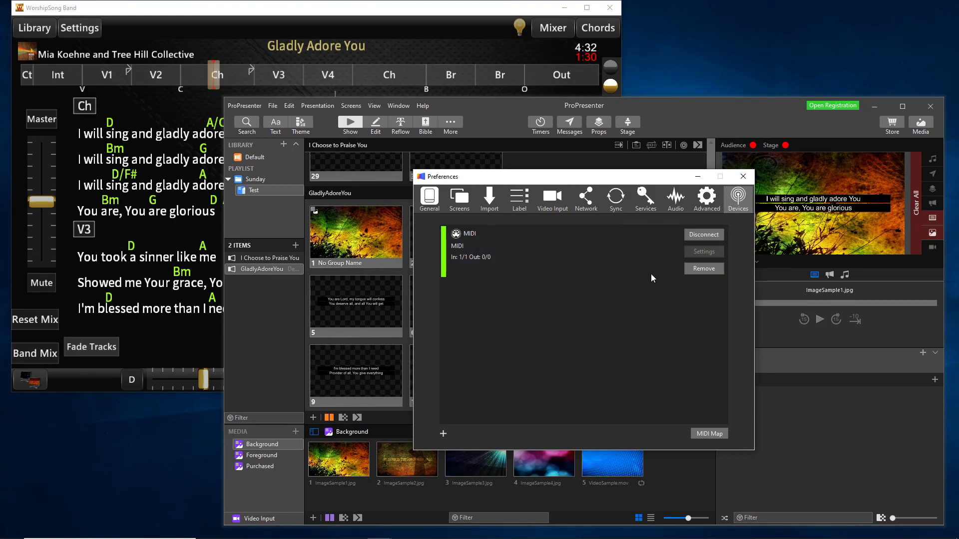
Reconnect the MIDI input device with loopMIDI Port ticked as its source
click(533, 253)
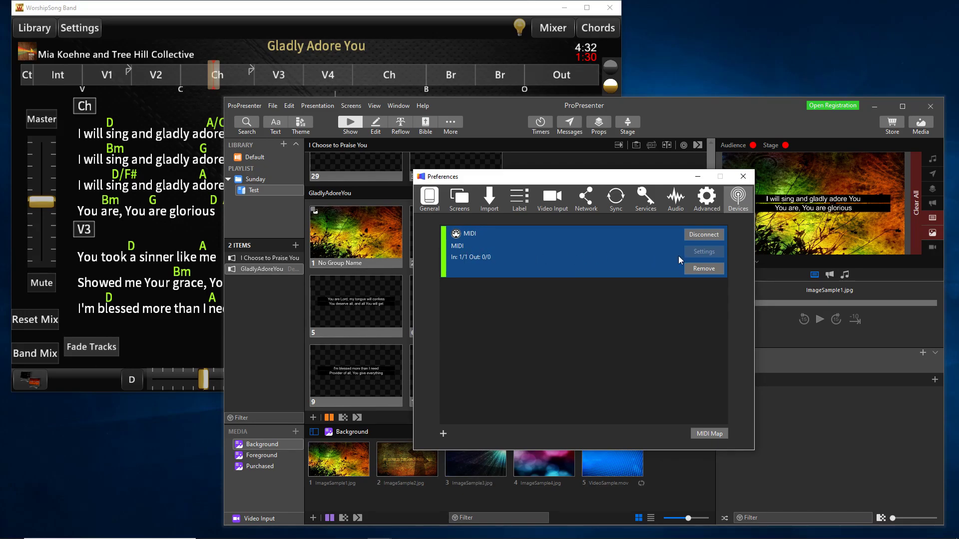
click(710, 240)
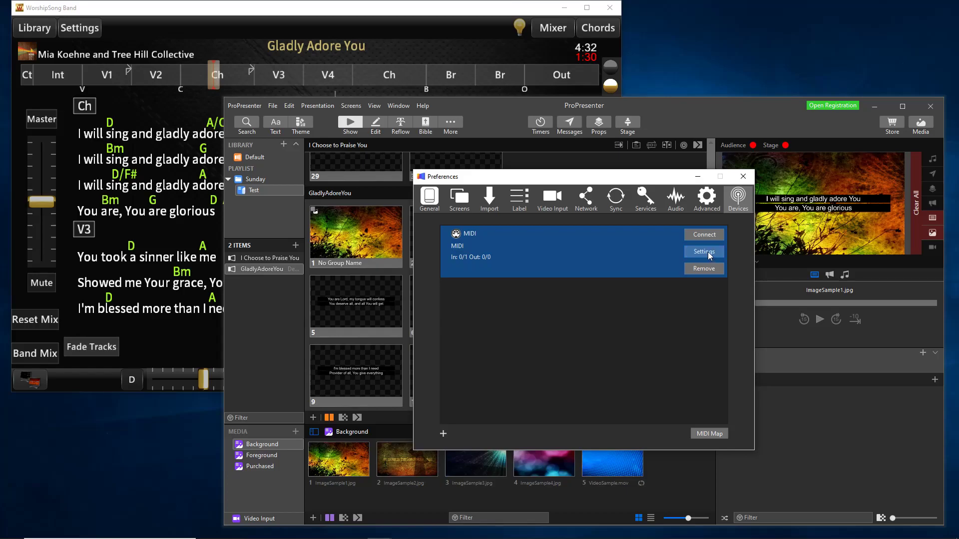
click(704, 251)
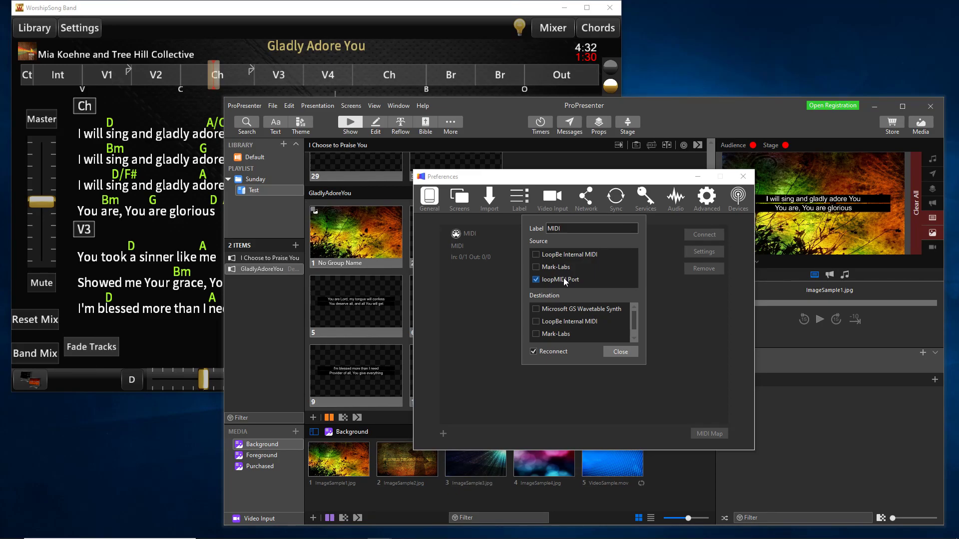
click(621, 352)
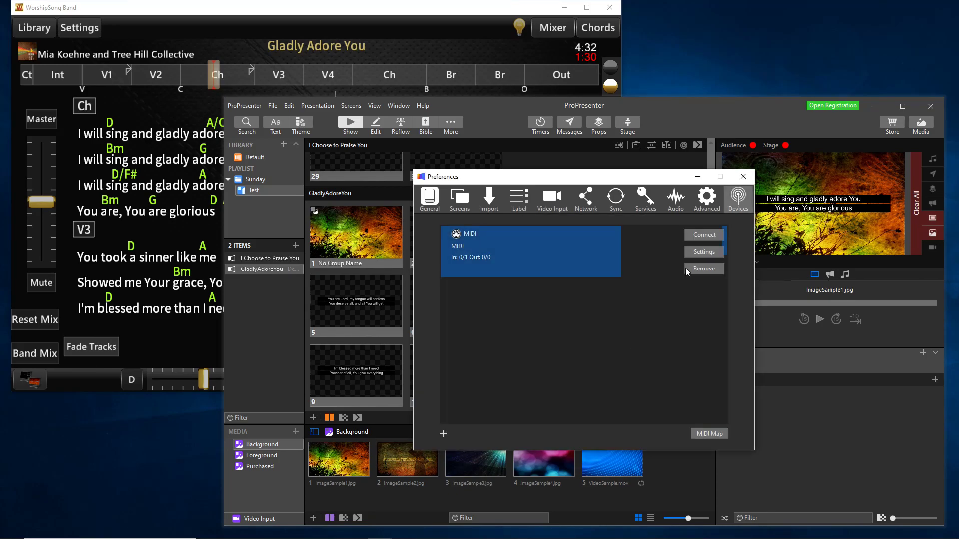
click(703, 235)
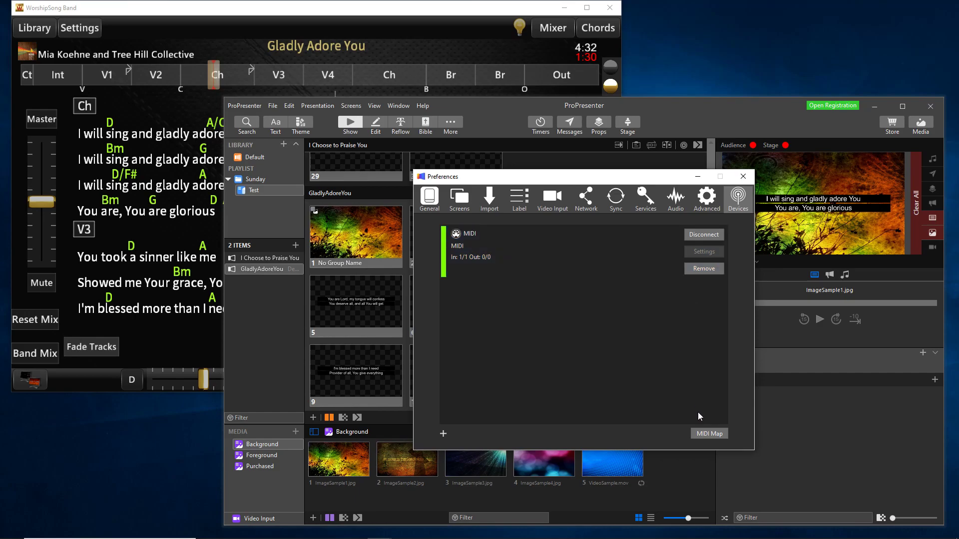
Change the MIDI Map's Start Timer note to 25 and close the map
click(714, 434)
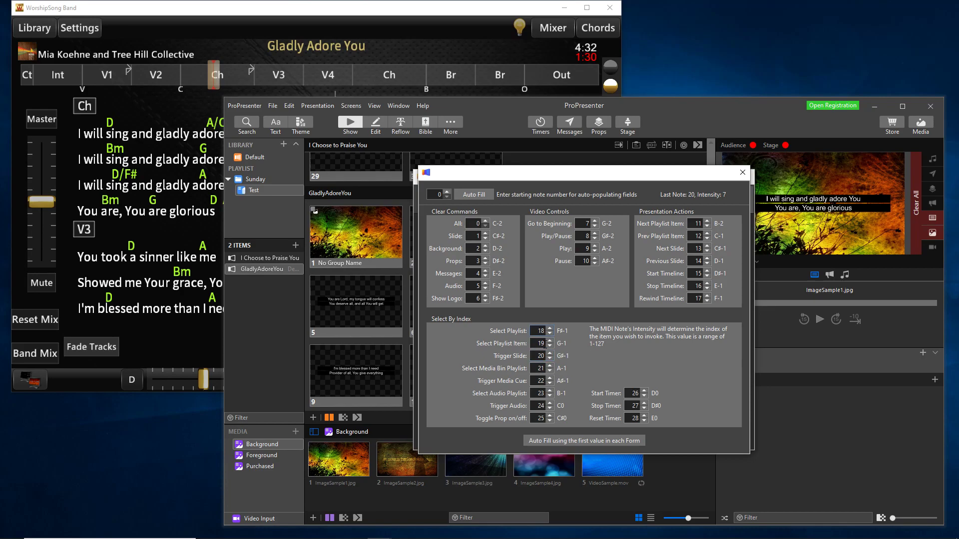
double_click(630, 393)
text(25)
click(742, 172)
click(579, 274)
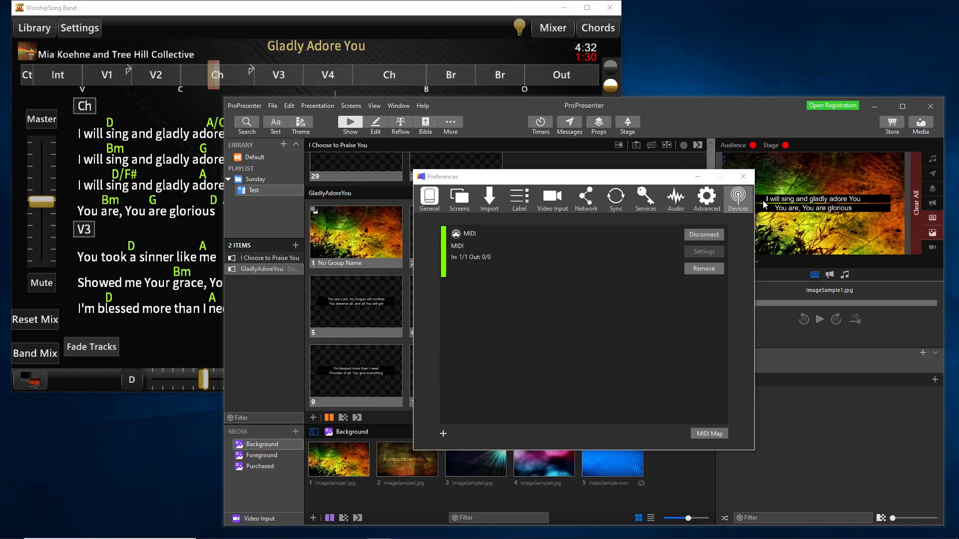
Close Preferences and put I Choose to Praise You slides 2 through 5 live
click(743, 177)
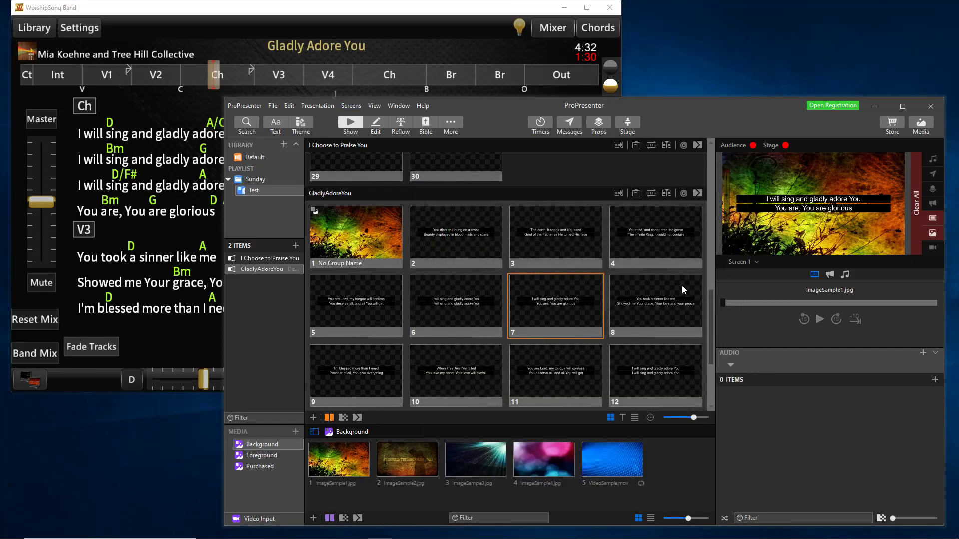
click(256, 258)
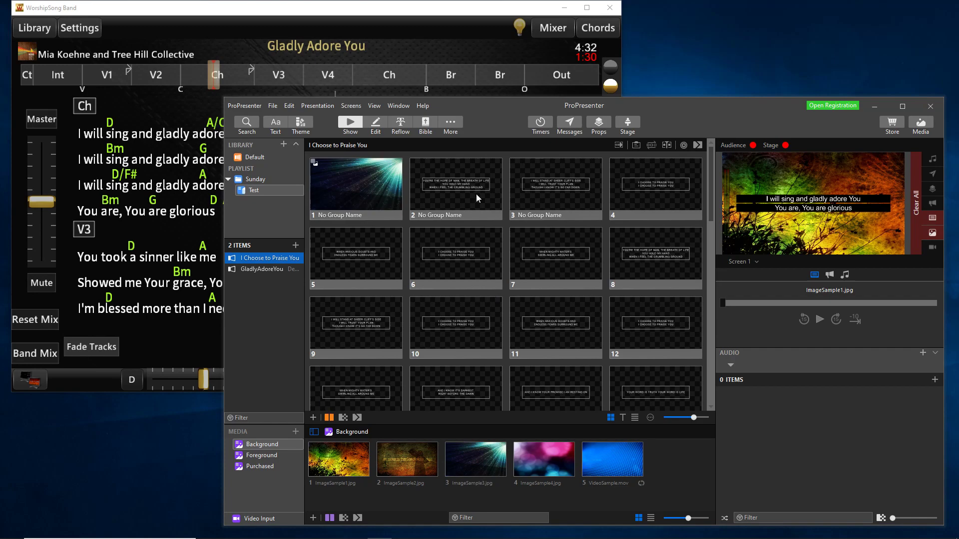
click(453, 186)
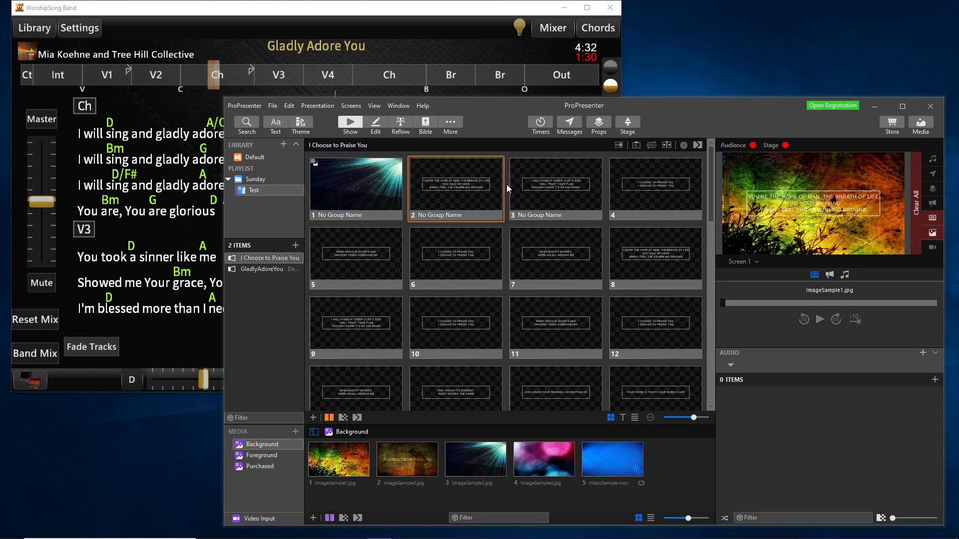
click(543, 188)
click(648, 184)
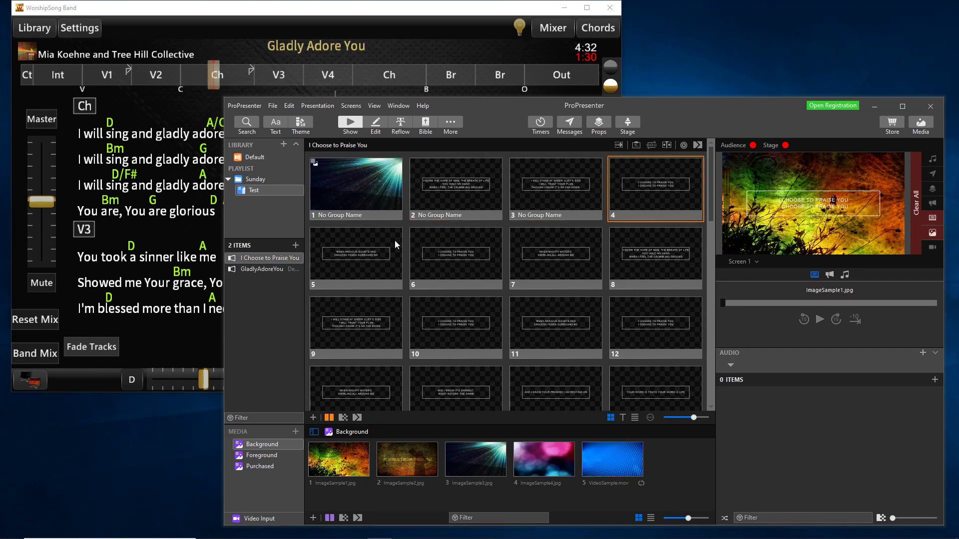
click(341, 262)
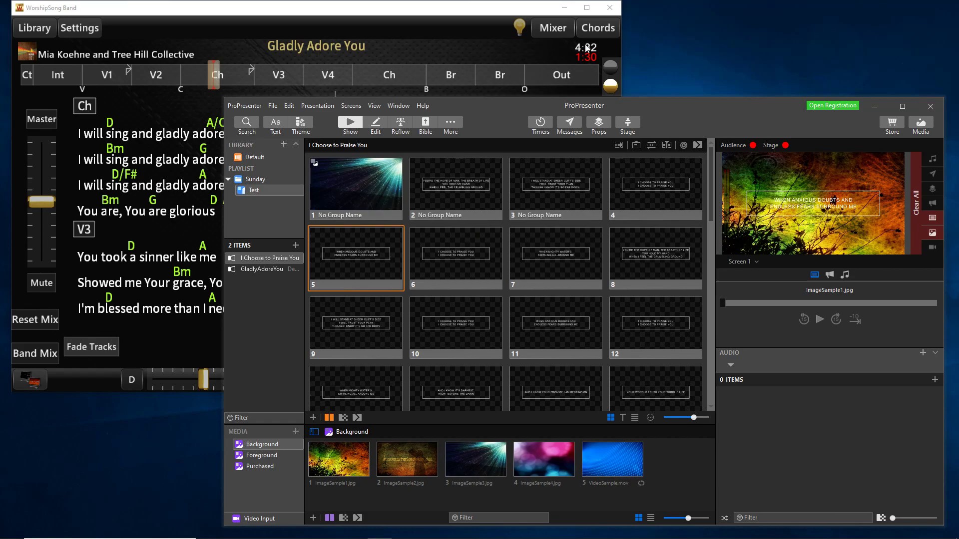
Load I Choose to Praise You in WorshipSong Band using the song list's Show option
click(610, 68)
right_click(504, 70)
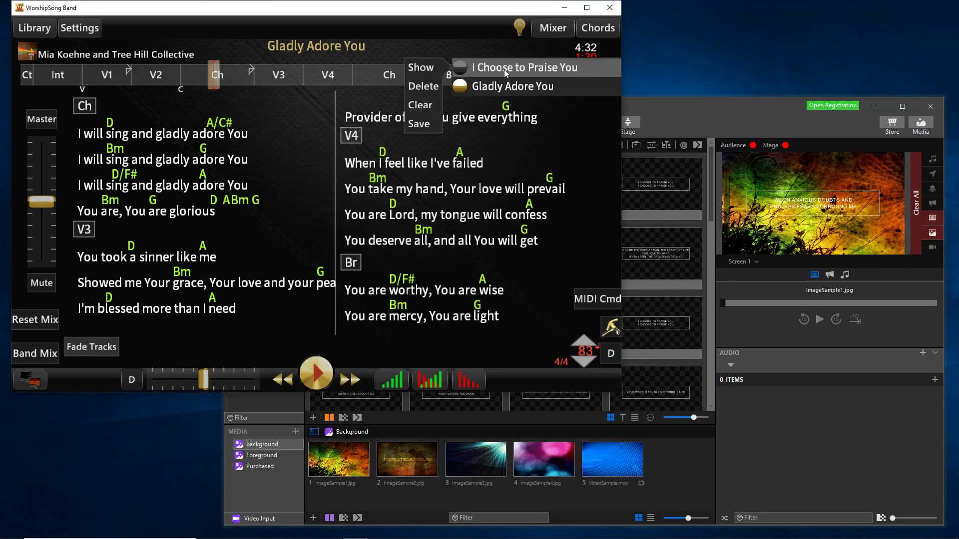
click(424, 69)
Put ProPresenter's I Choose to Praise You slides 2, 3 and 4 live
click(707, 109)
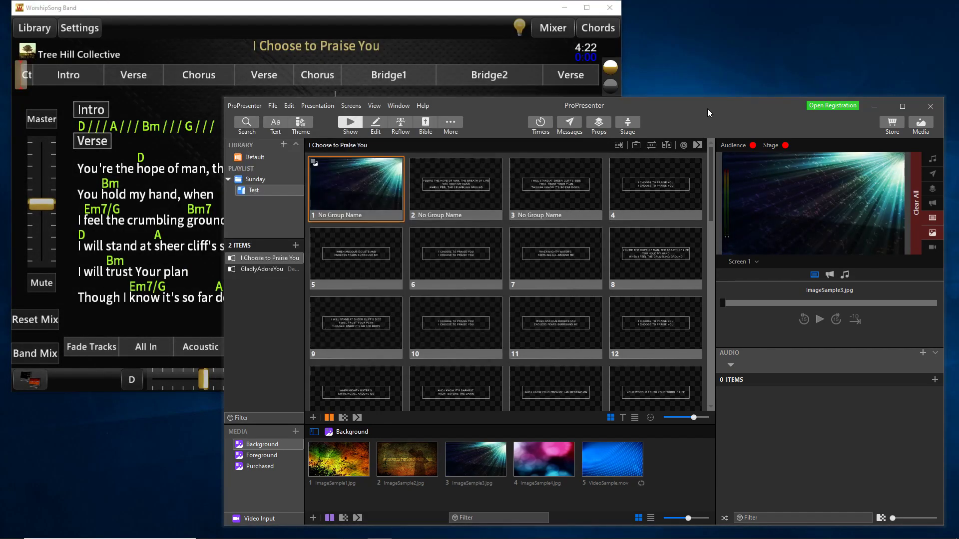
click(462, 186)
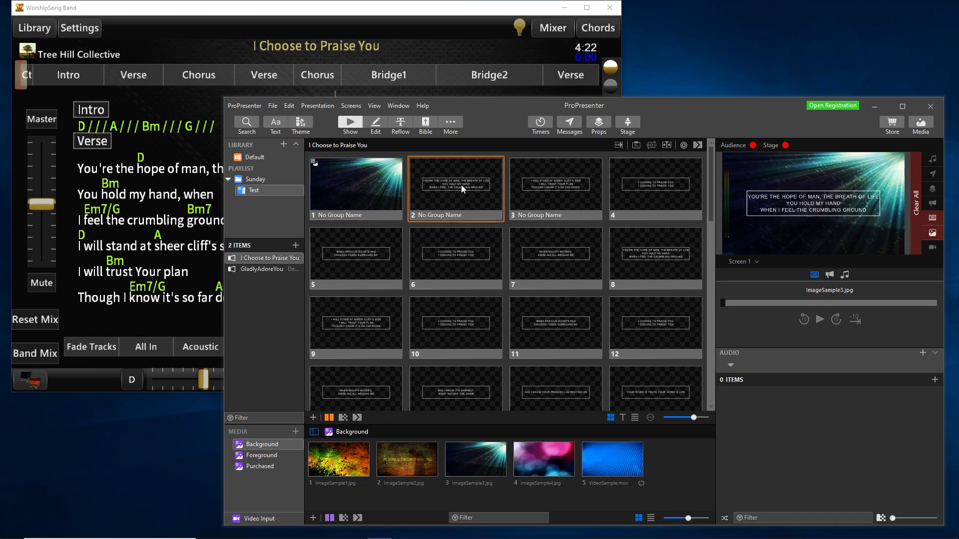
click(565, 194)
click(651, 192)
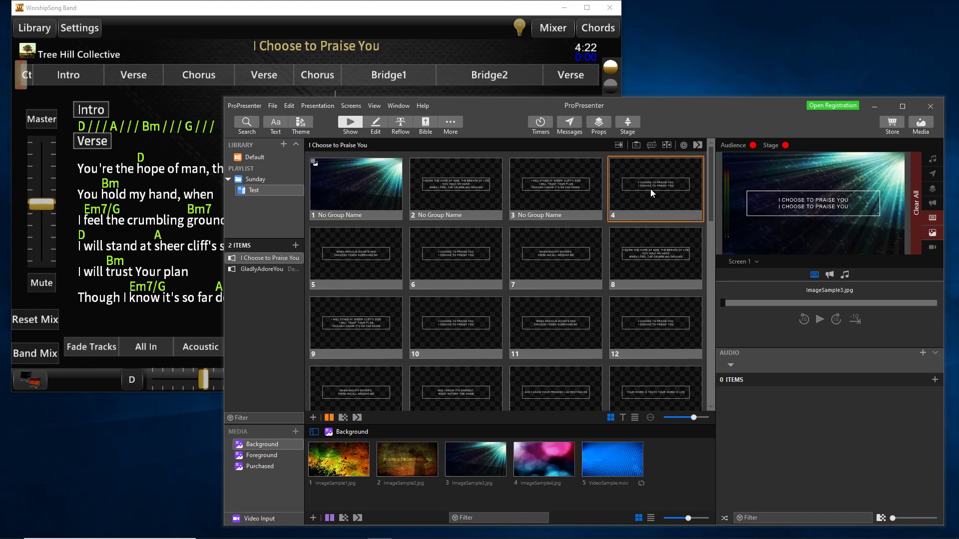
Put slides 5 through 9 live, ending on 'I will stand at sheer cliff's side'
click(380, 253)
click(462, 254)
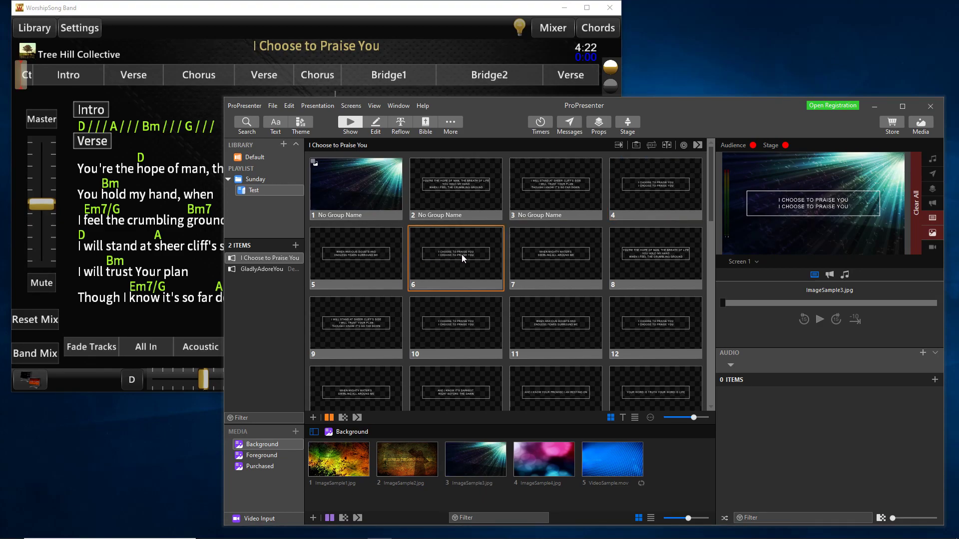
click(541, 250)
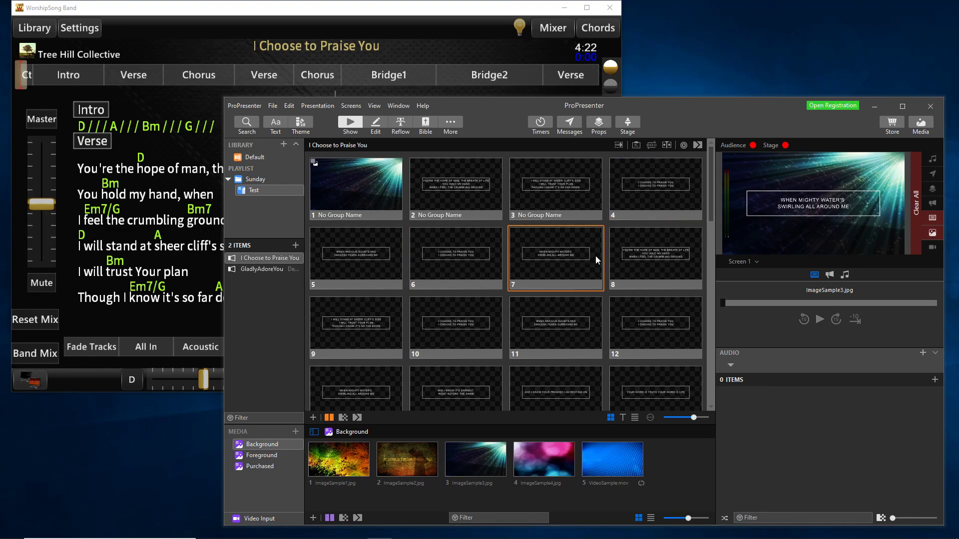
click(662, 256)
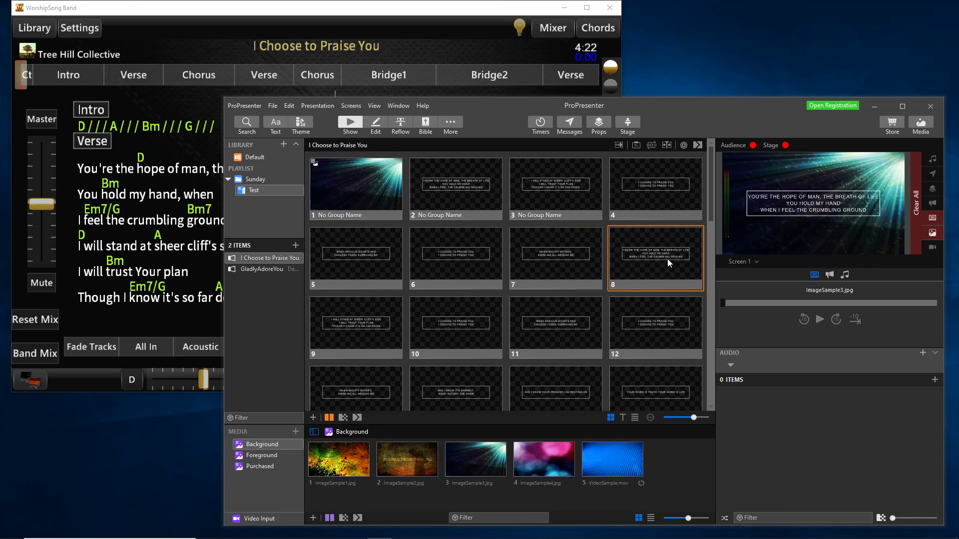
click(344, 320)
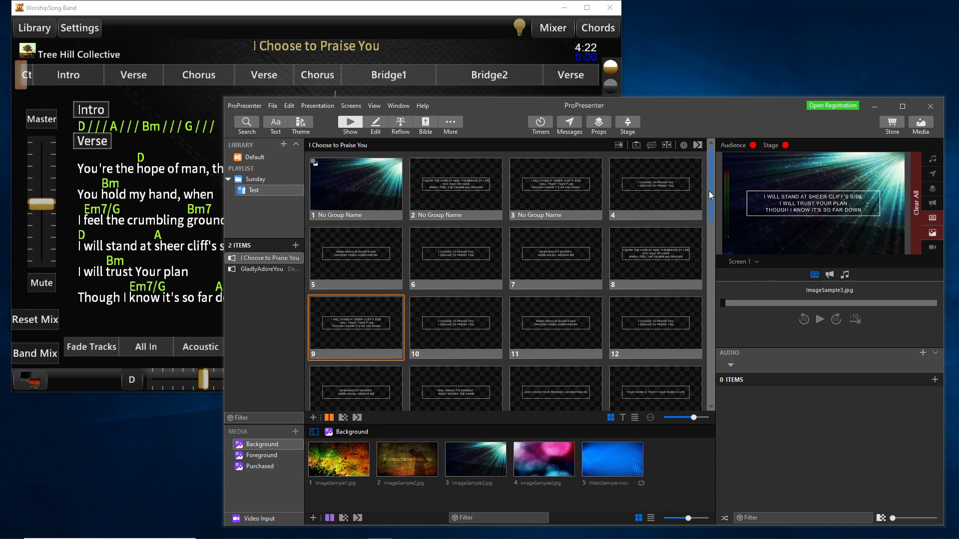
Scroll the slide grid down to GladlyAdoreYou and back to the top
drag(709, 191, 452, 183)
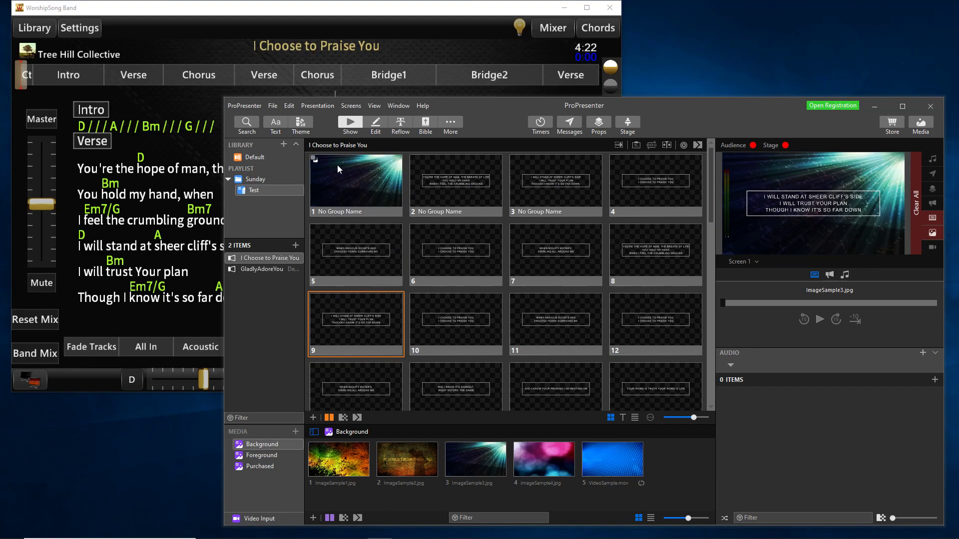
drag(711, 175, 700, 271)
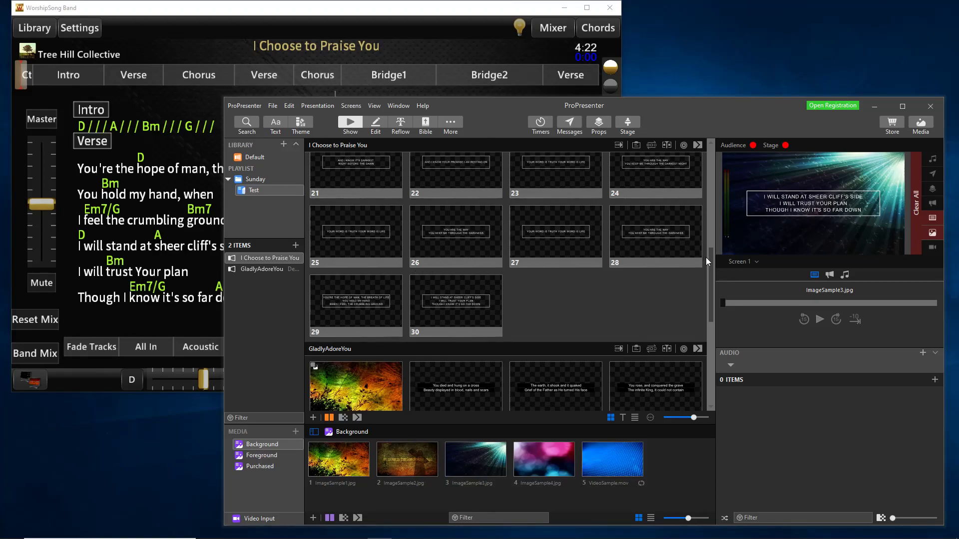
drag(709, 263, 715, 334)
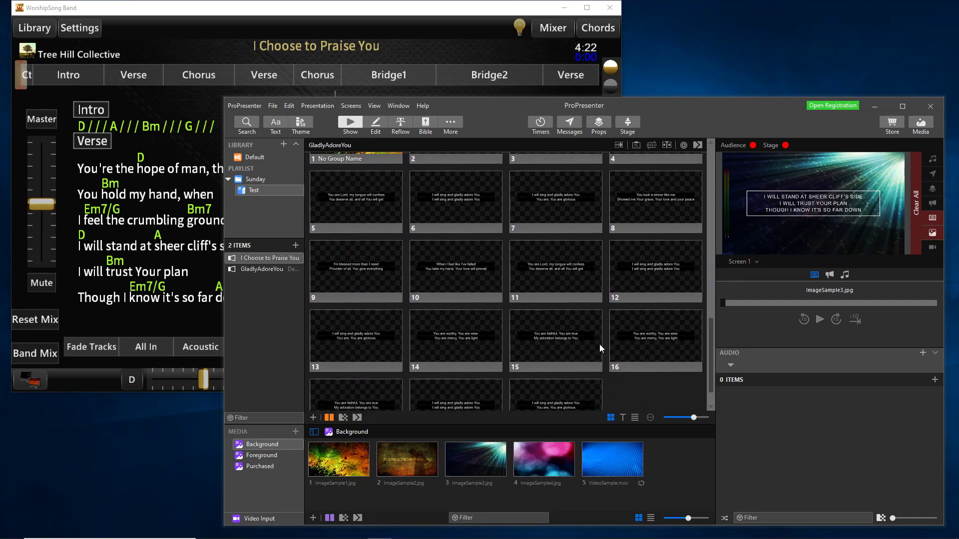
drag(709, 353, 721, 142)
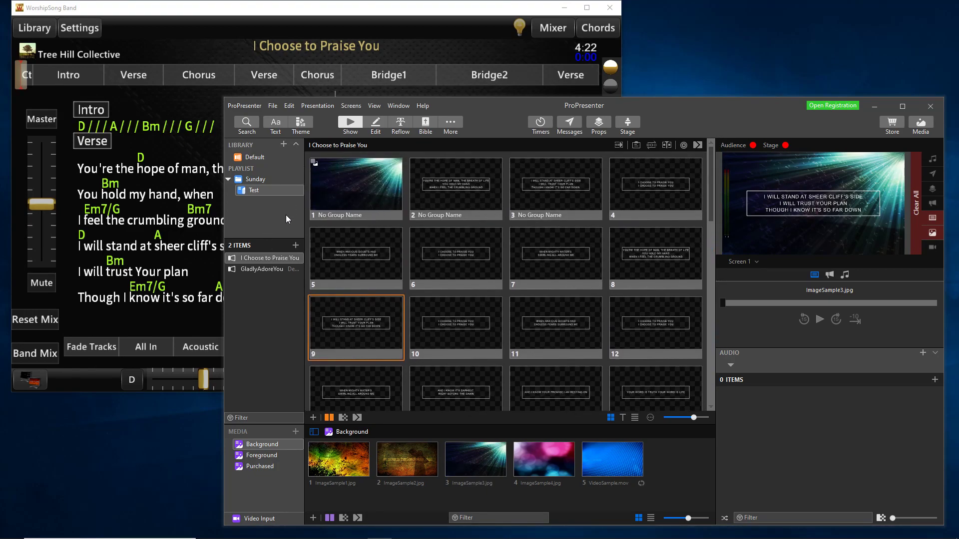
Put GladlyAdoreYou's title slide live, then run I Choose to Praise You slides 1–8 and back to 1
click(268, 269)
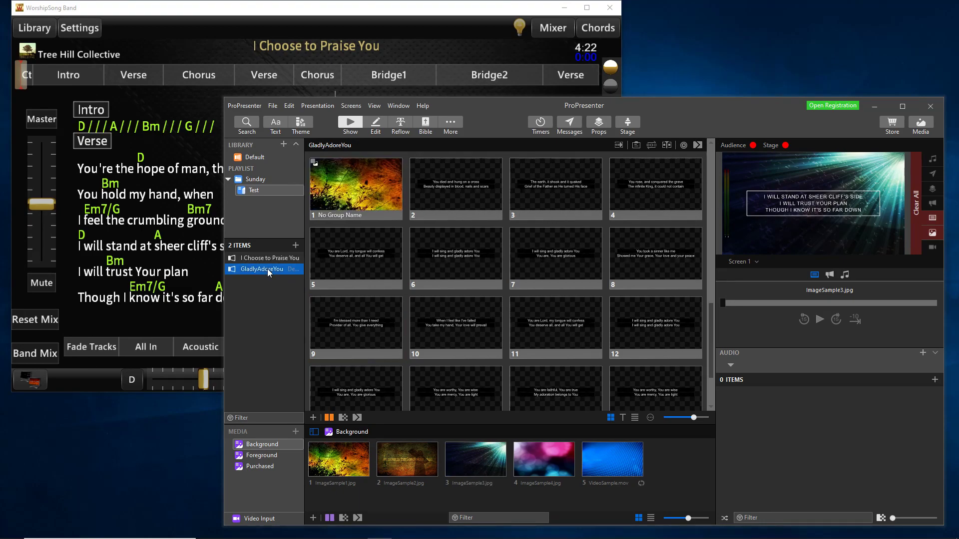
click(344, 187)
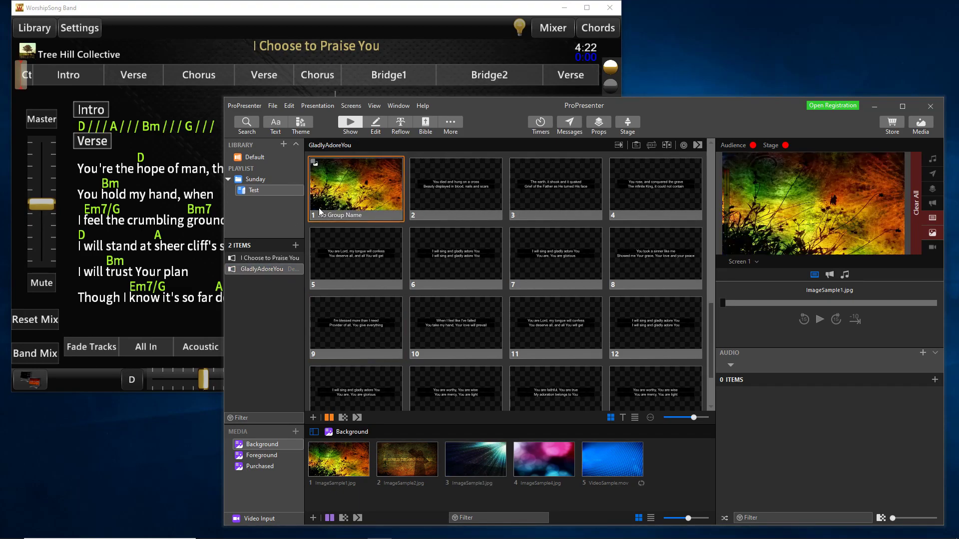
click(268, 259)
click(355, 187)
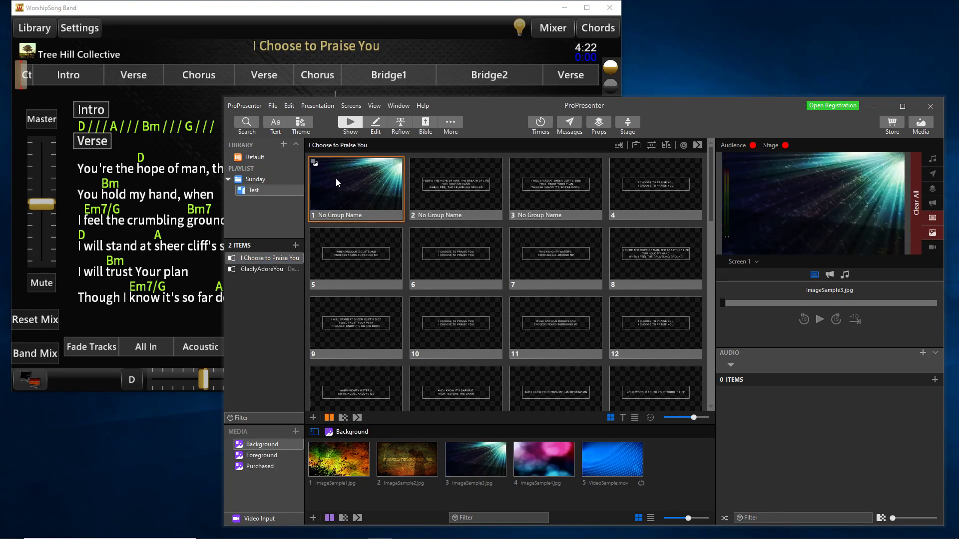
click(459, 188)
click(575, 193)
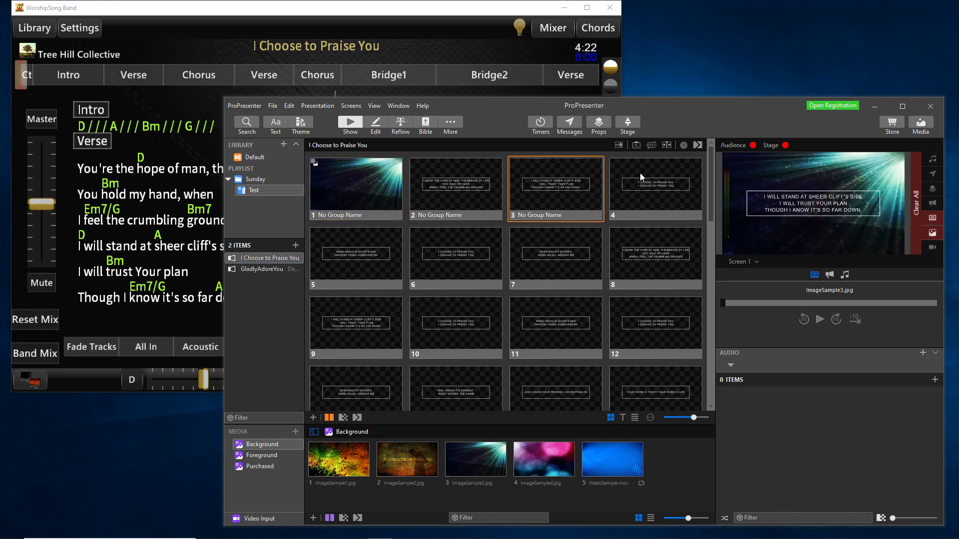
click(663, 187)
click(384, 270)
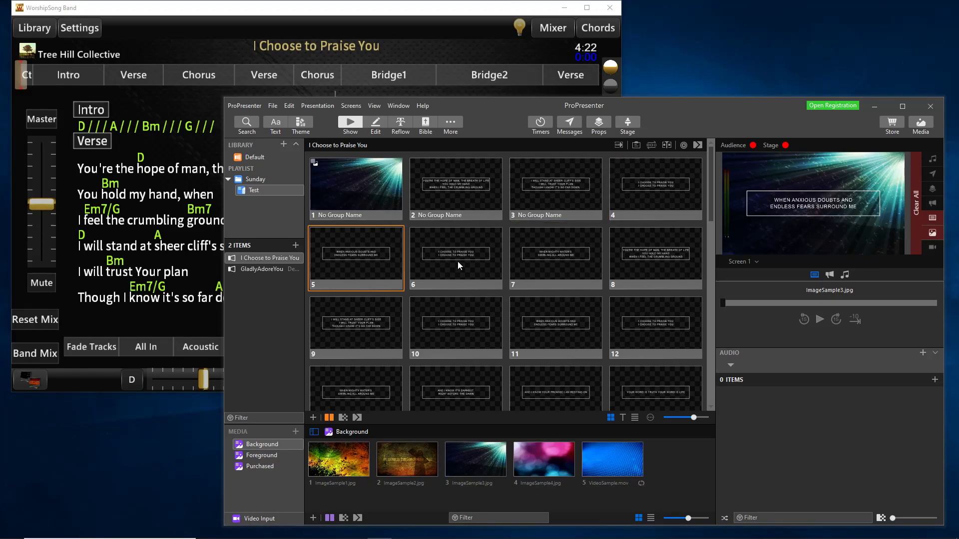
click(458, 262)
click(553, 257)
click(635, 251)
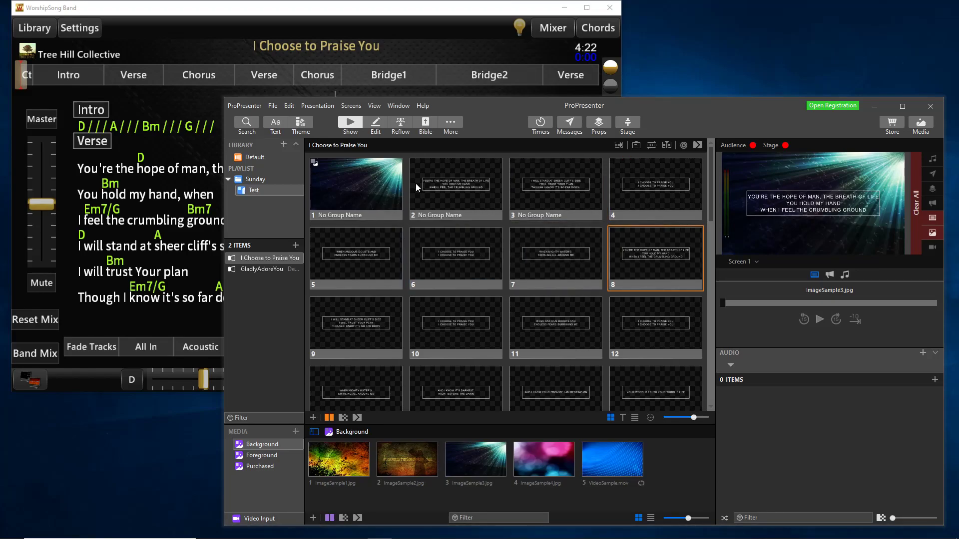
click(365, 182)
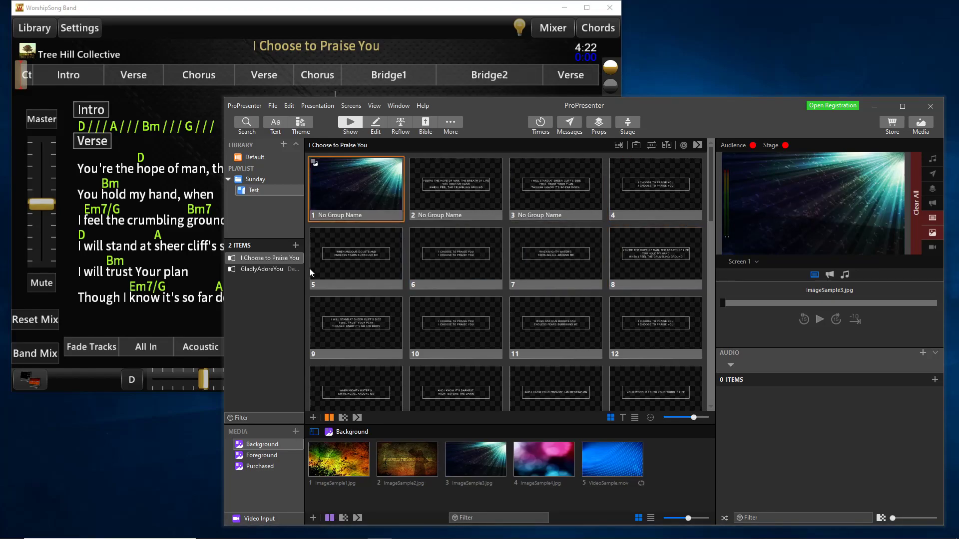
Run GladlyAdoreYou slides 1–9 live, then return to I Choose to Praise You's slide 1
click(270, 271)
click(351, 197)
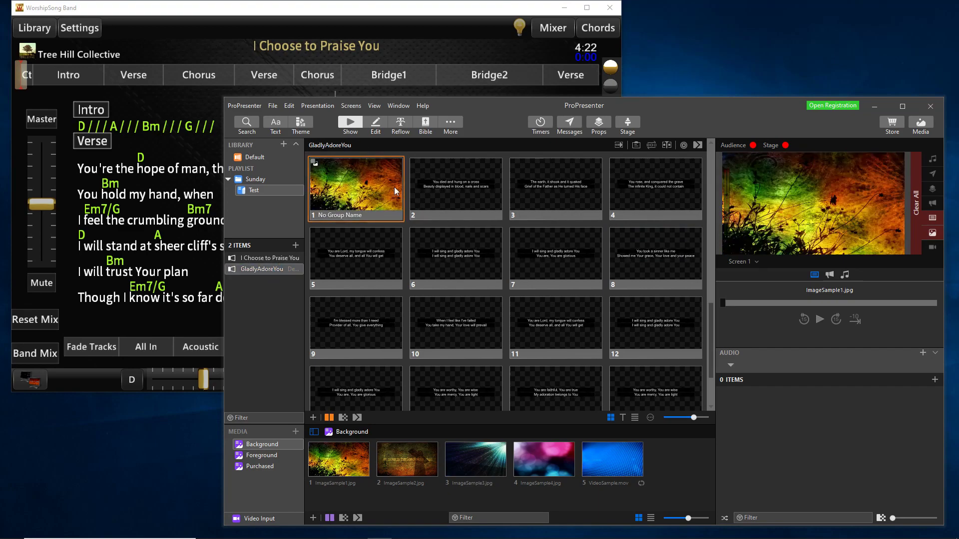
click(454, 179)
click(555, 181)
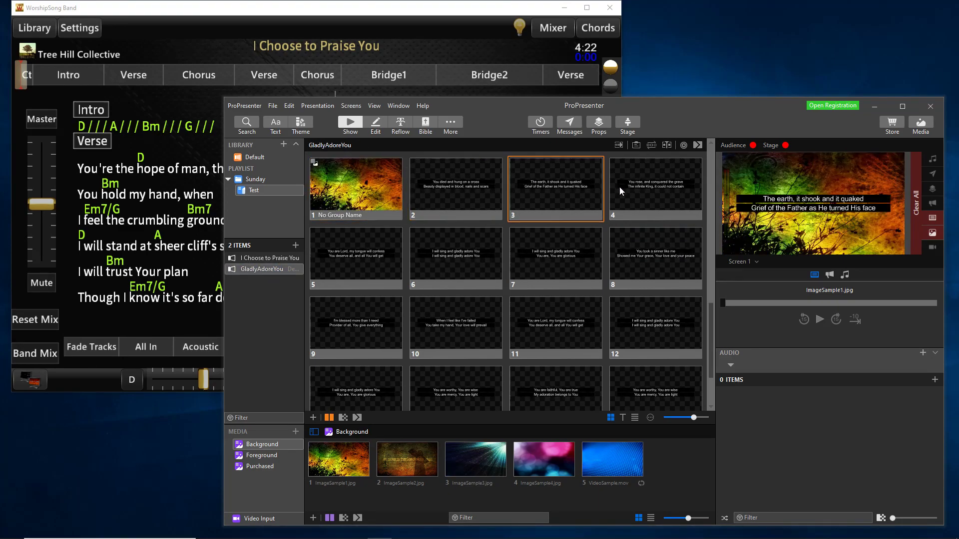
click(650, 185)
click(373, 256)
click(454, 251)
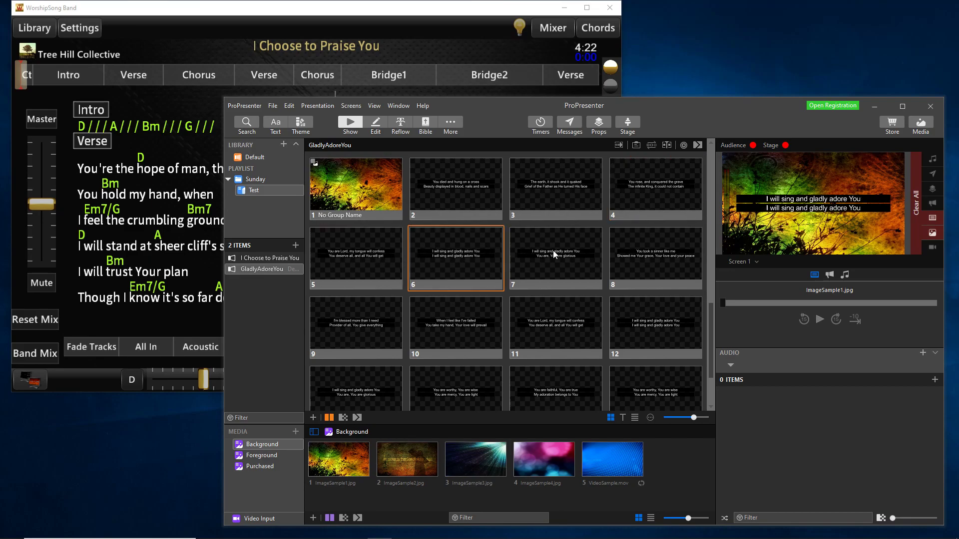
click(599, 249)
click(672, 251)
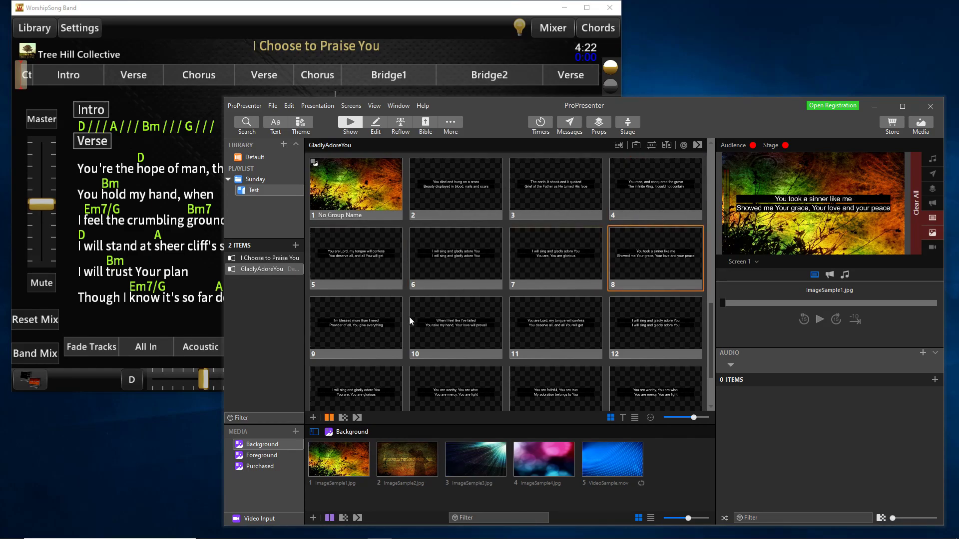
click(370, 326)
click(274, 258)
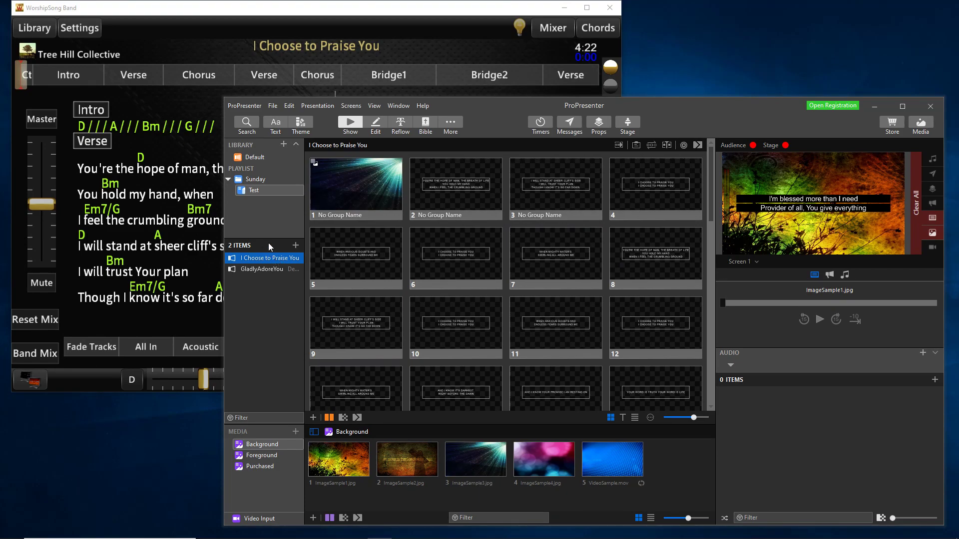
click(356, 197)
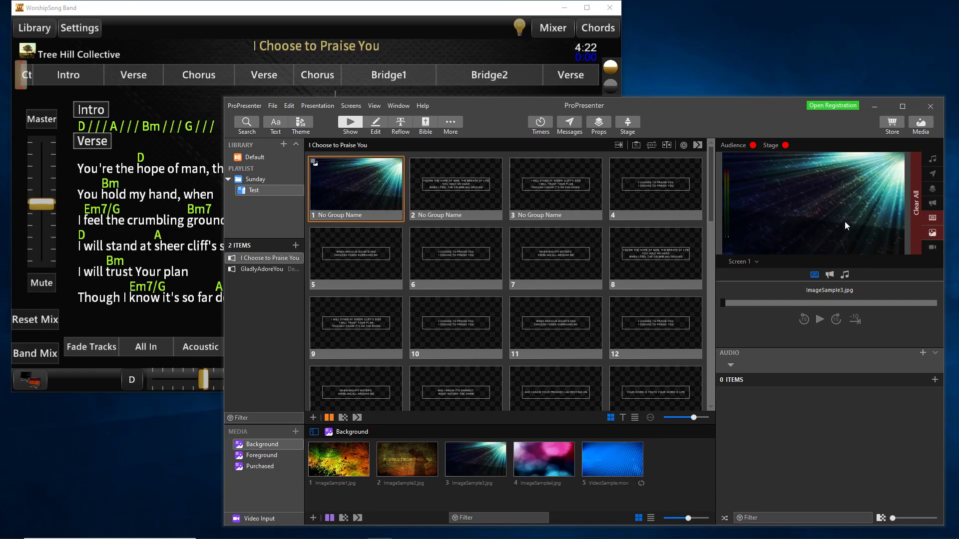
Bring WorshipSong Band forward and choose Show on Gladly Adore You in the set list
click(396, 11)
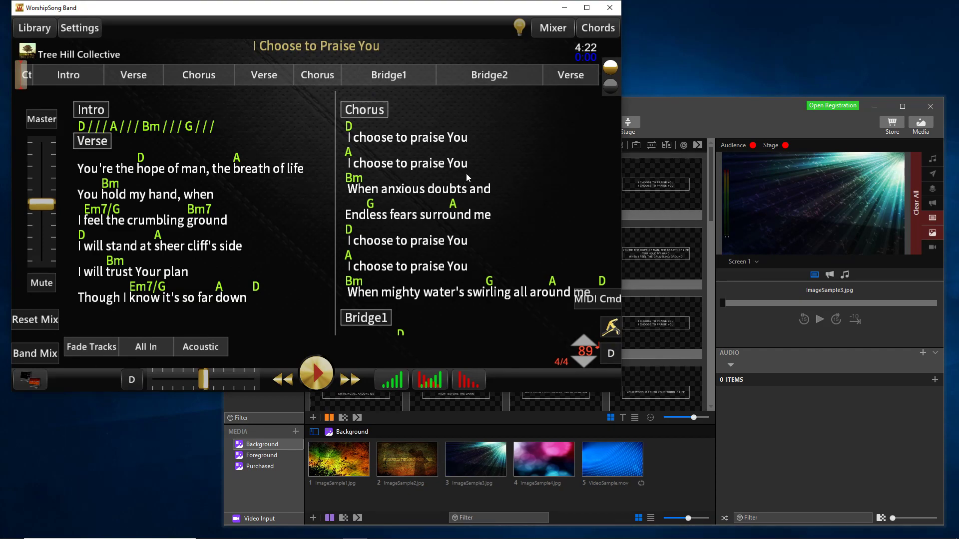
click(614, 84)
right_click(472, 89)
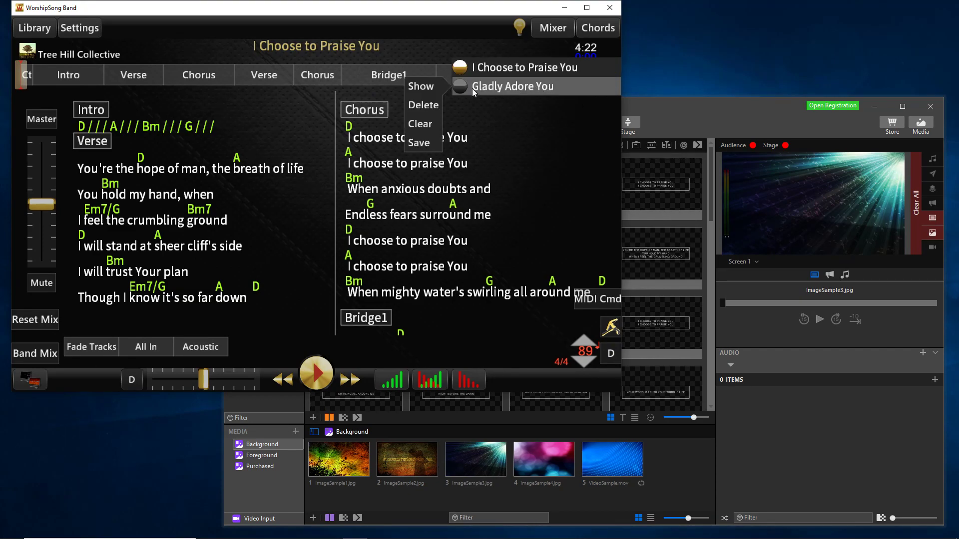
click(423, 86)
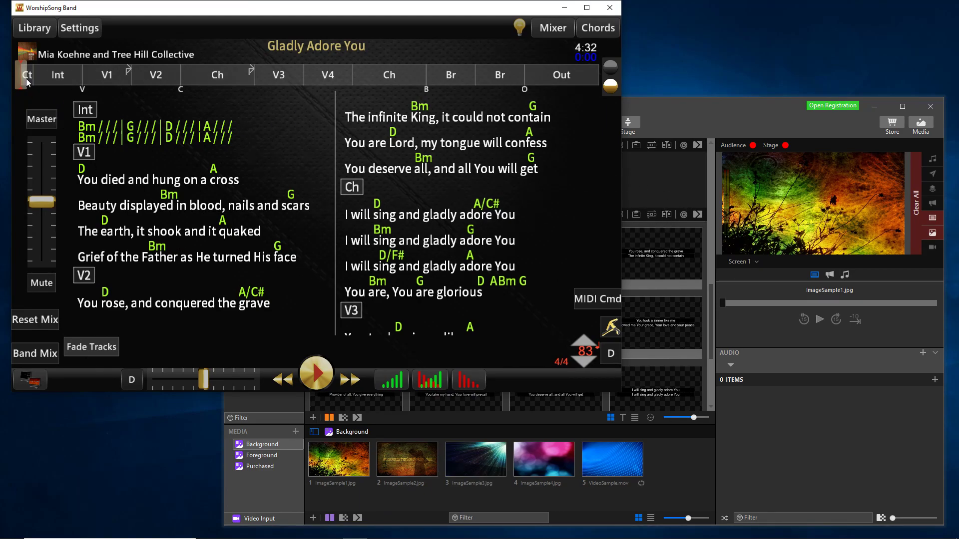
Start playback of Gladly Adore You while ProPresenter's lyric slides follow each section
click(314, 371)
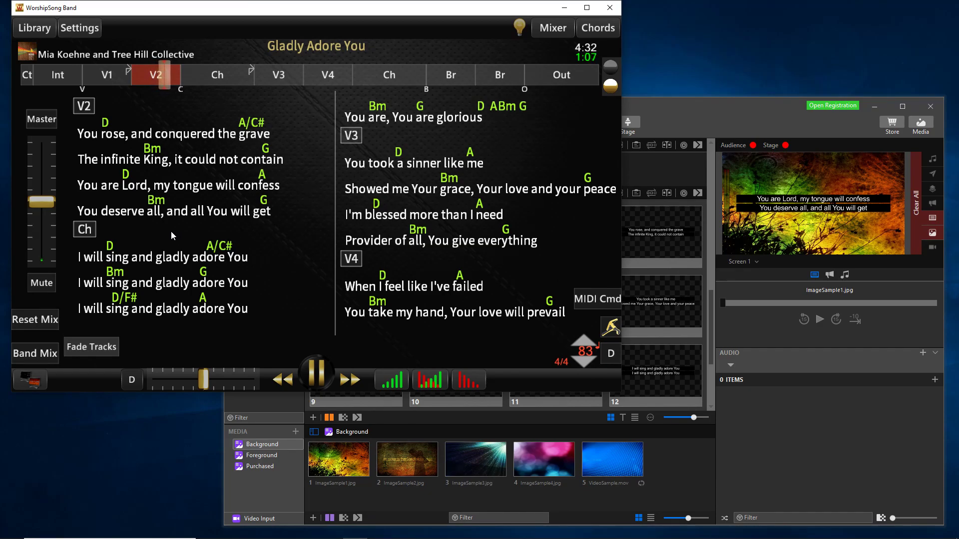
Lower the Master fader, then pause Gladly Adore You at 1:20 in the chorus
drag(42, 202, 44, 244)
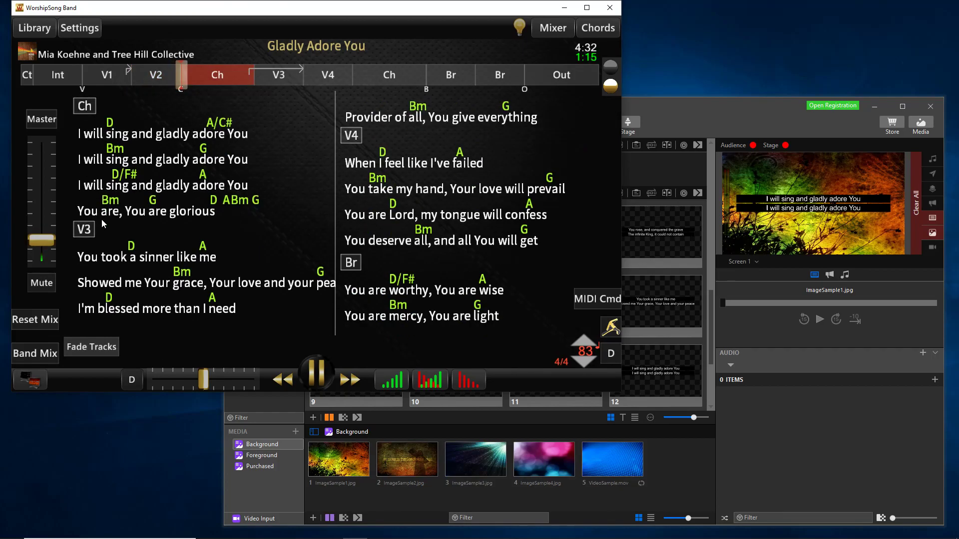
click(317, 373)
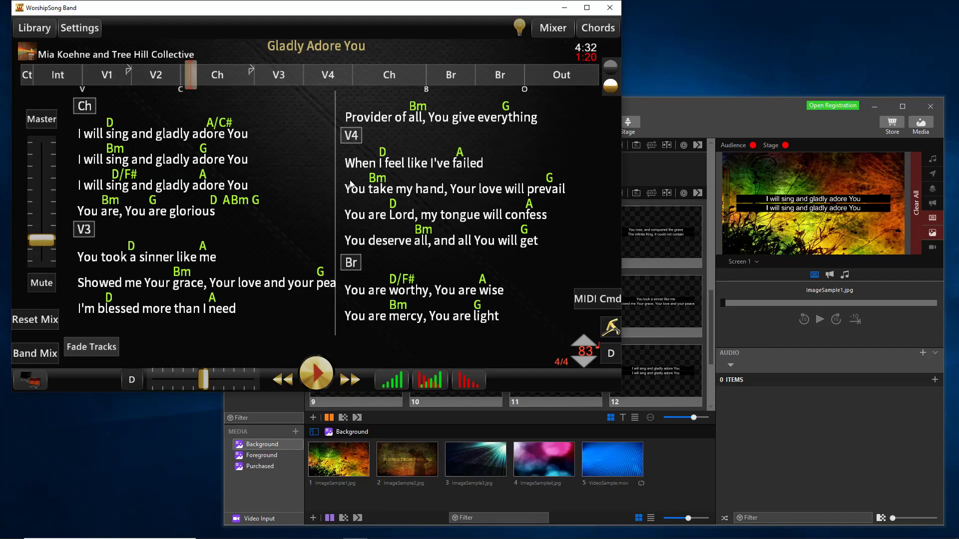
Jump back to the Ct section and open its Section Actions to see Select PP Song and Select PP Slide
click(27, 76)
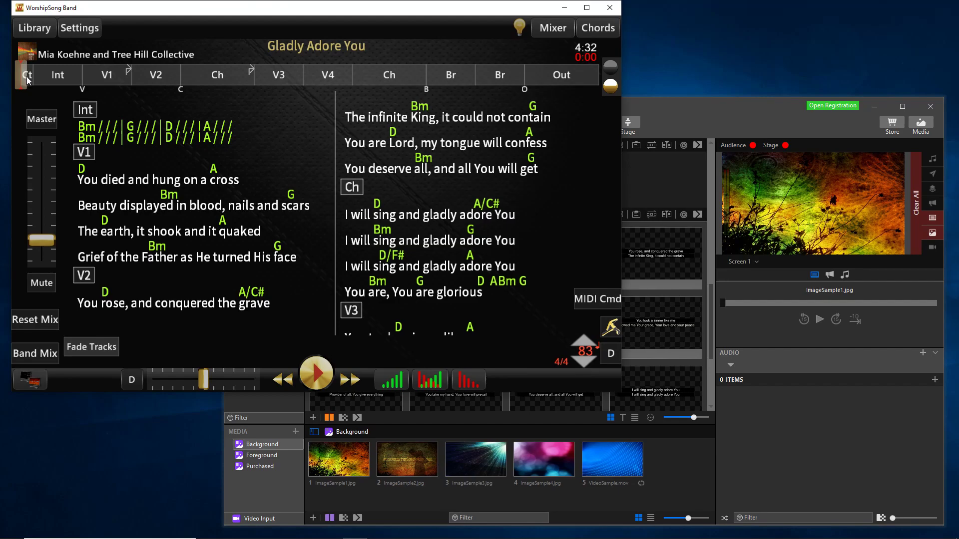
right_click(29, 79)
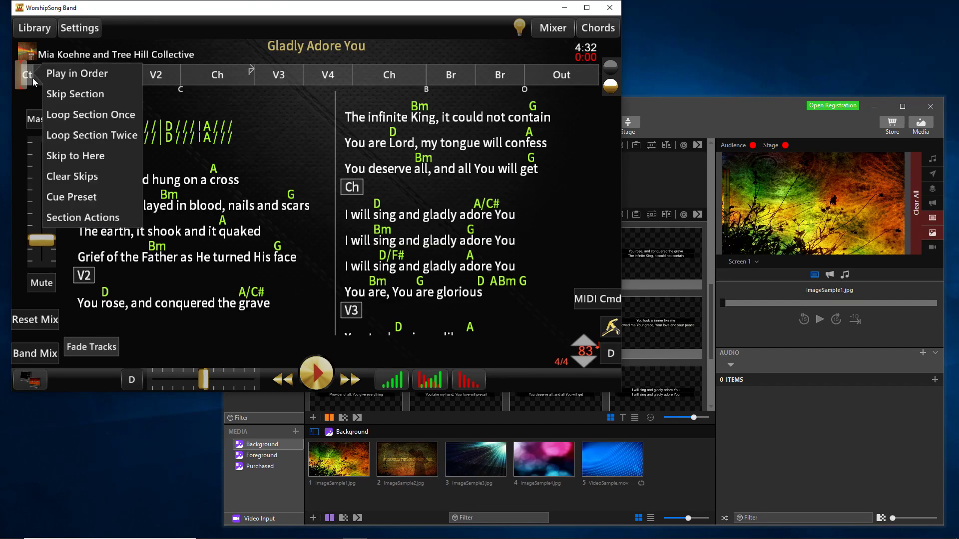
click(100, 217)
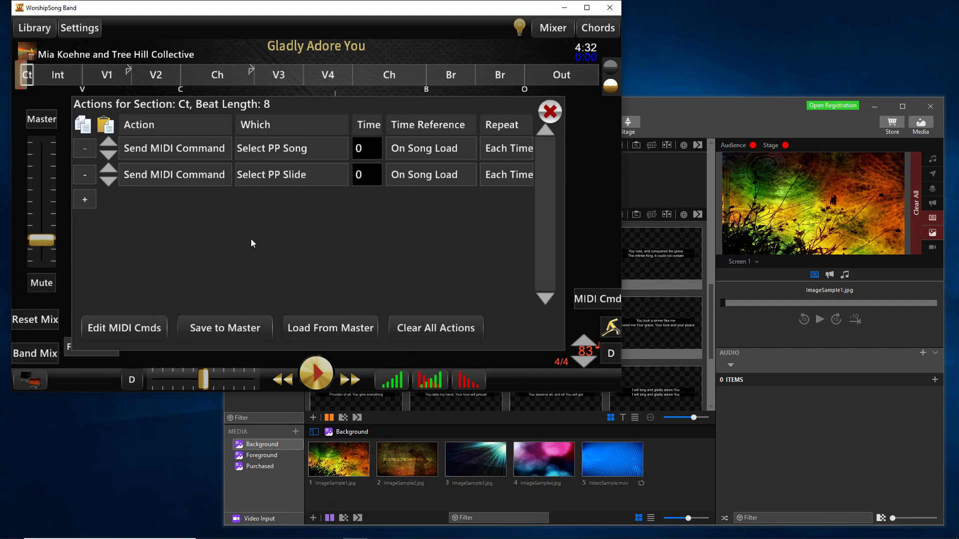
Close the section actions list and load I Choose to Praise You from the set list
click(551, 113)
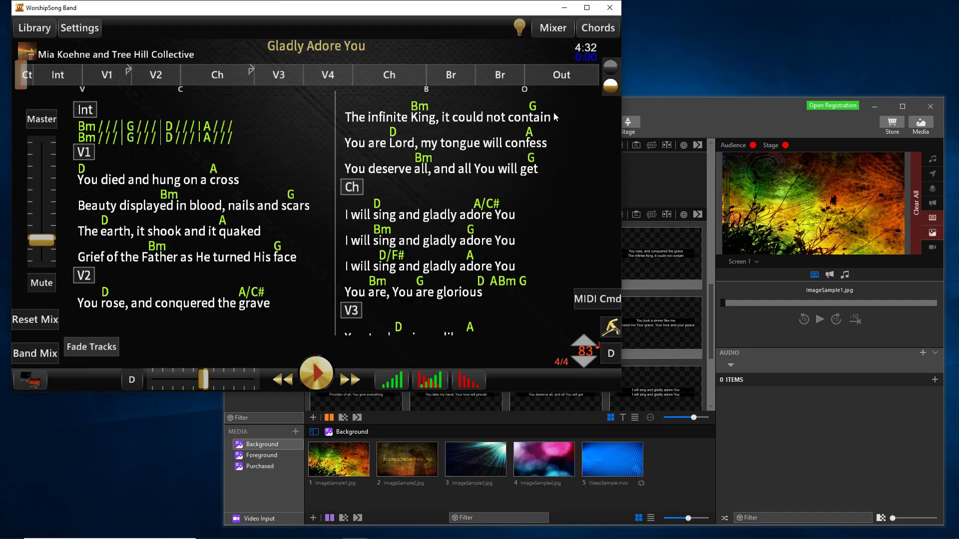
click(612, 67)
right_click(480, 69)
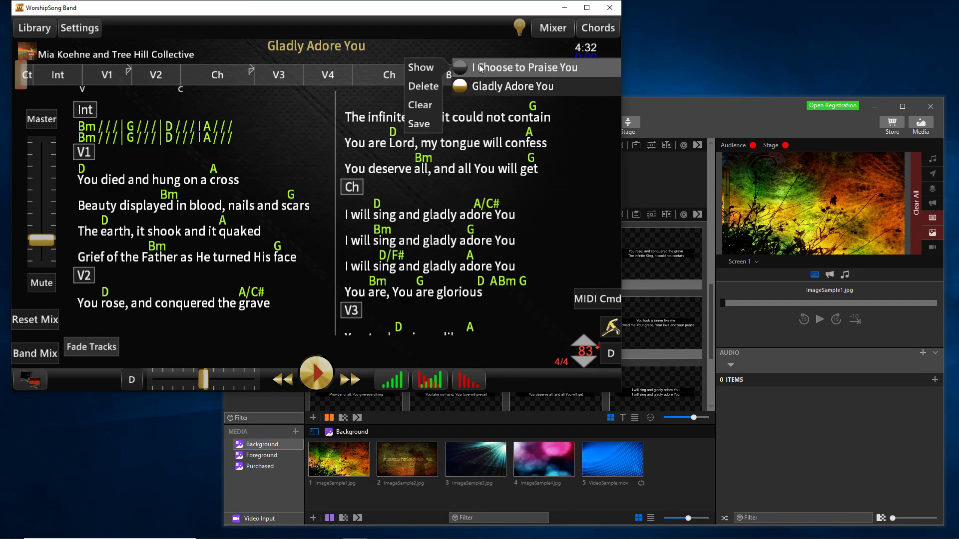
click(432, 68)
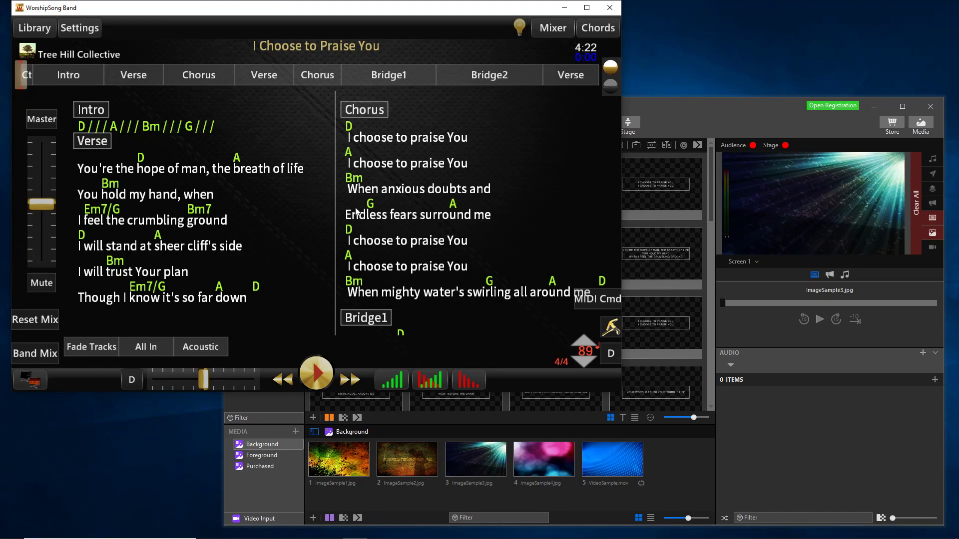
Reload Gladly Adore You from the set list with Show
click(615, 85)
right_click(511, 88)
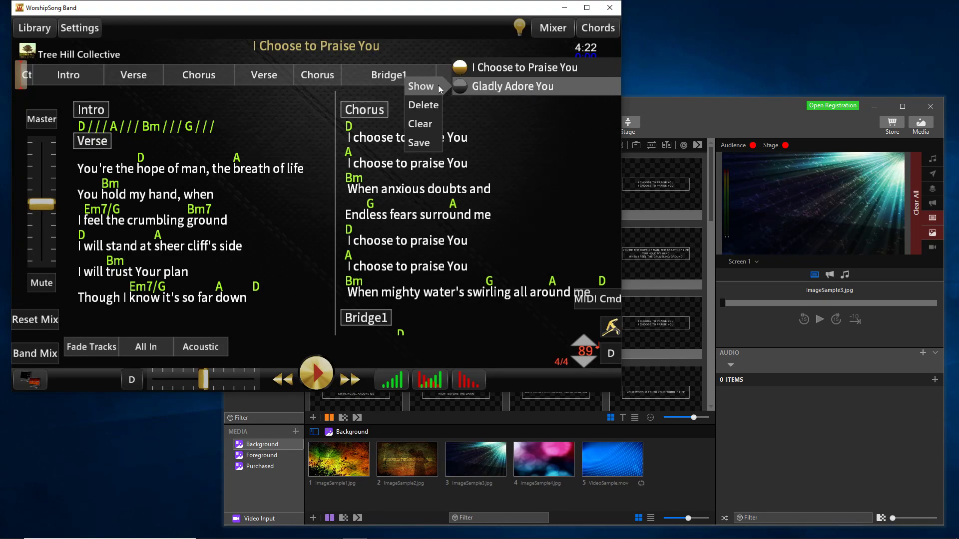
click(420, 86)
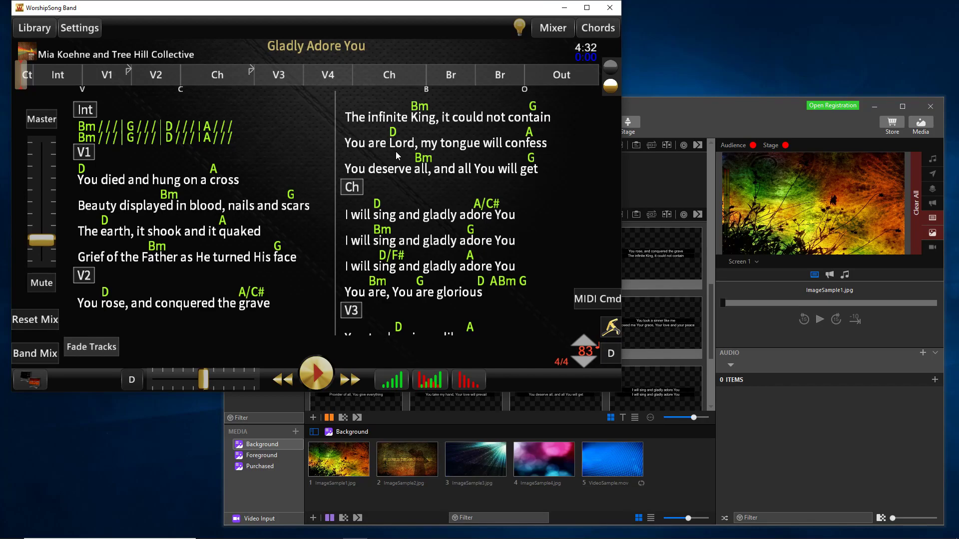
Open Section Actions from the Int section, select V1, and list the addable action types
right_click(66, 80)
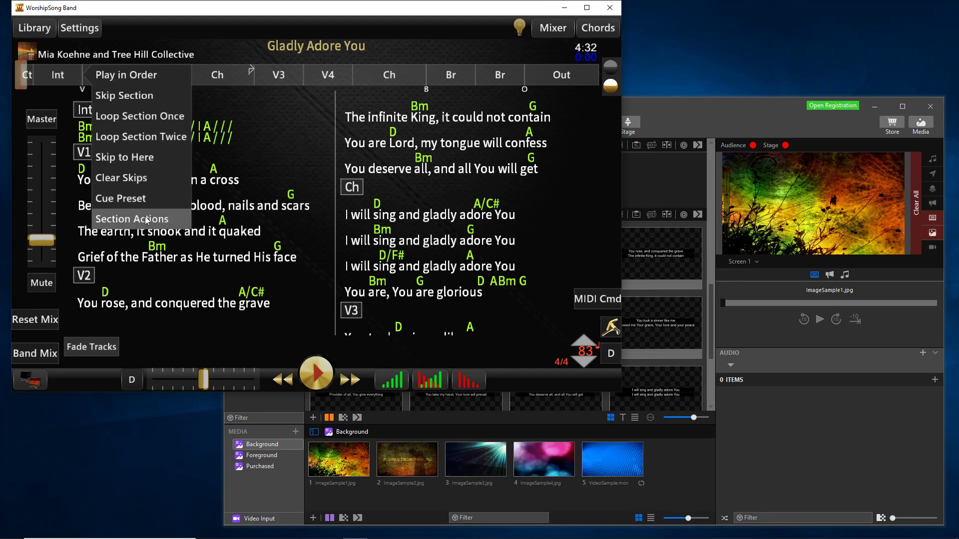
click(145, 217)
click(52, 78)
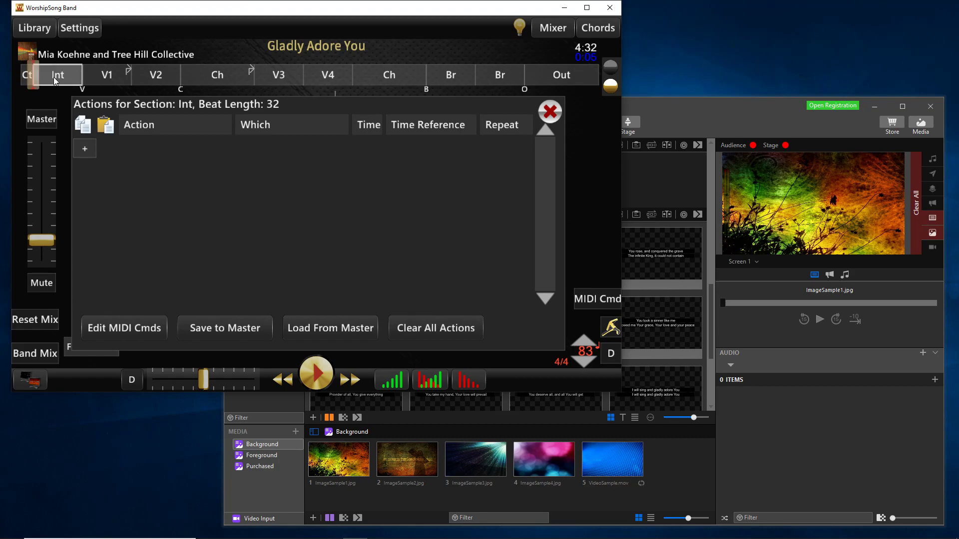
click(106, 73)
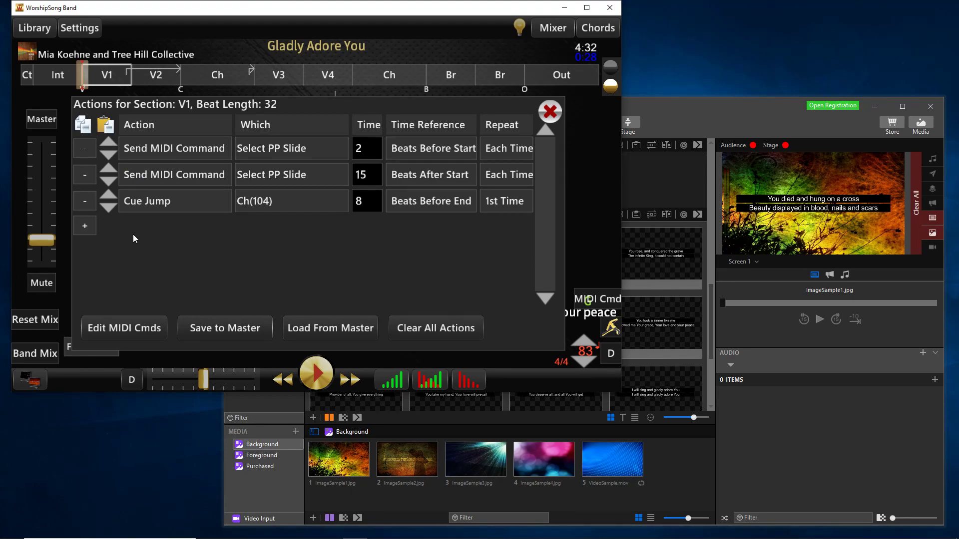
click(91, 228)
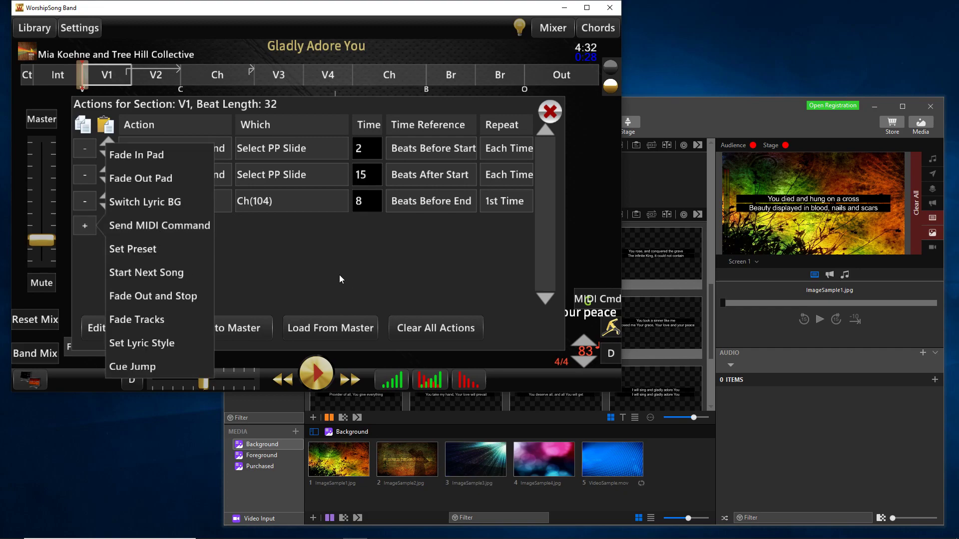
Dismiss the action-type dropdown without adding a row to V1
click(300, 270)
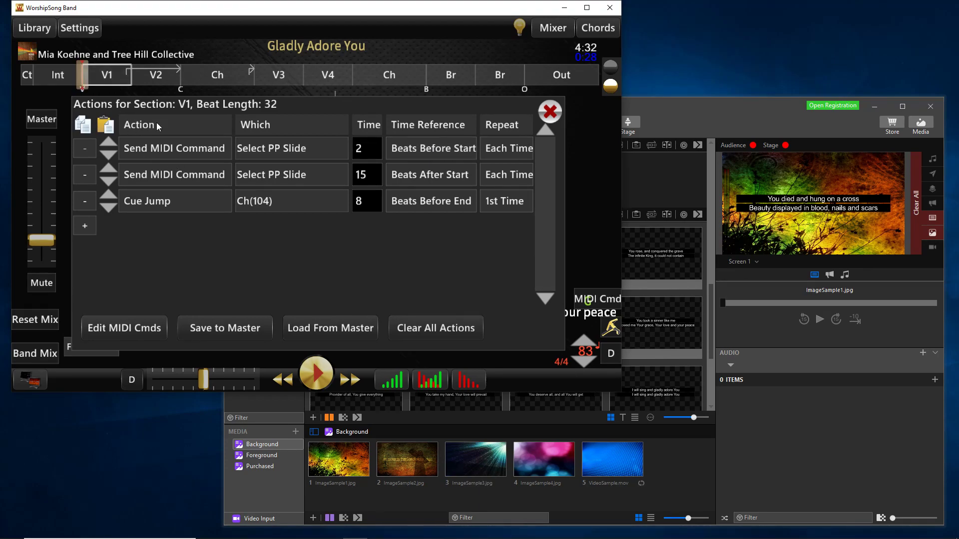
click(160, 73)
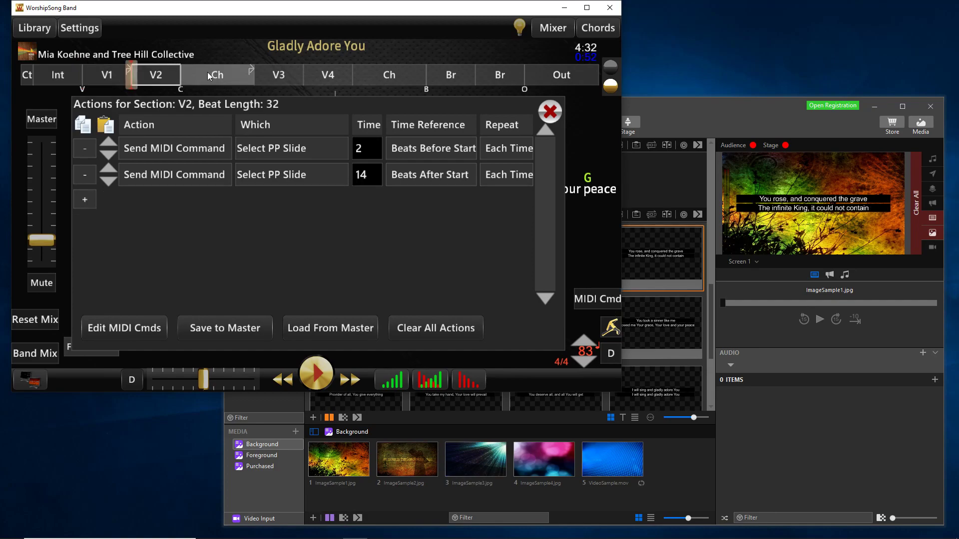
click(220, 73)
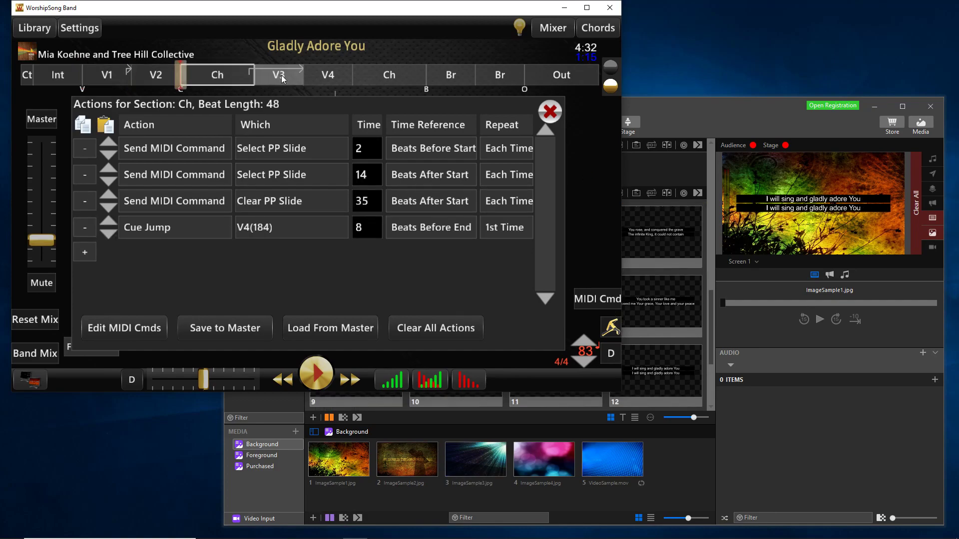
click(280, 76)
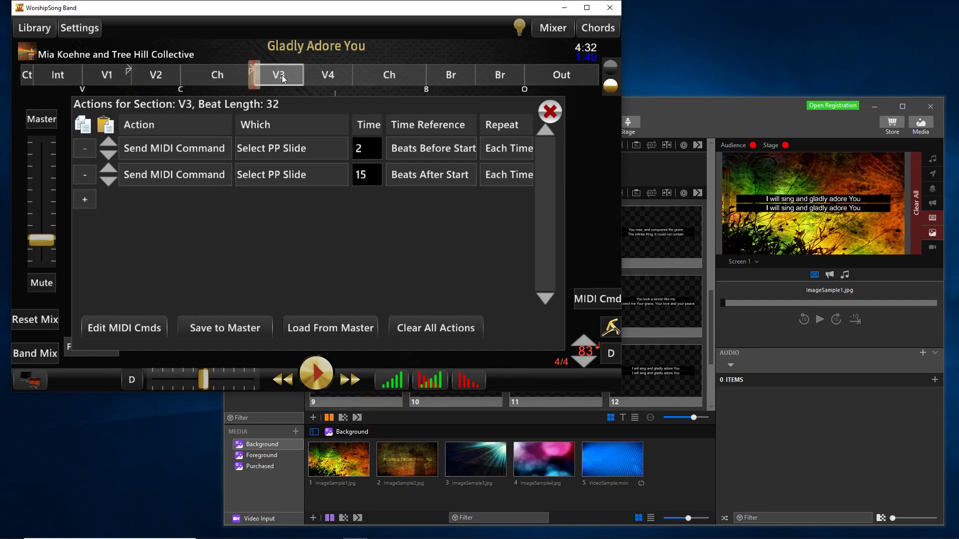
click(327, 75)
click(392, 76)
click(450, 77)
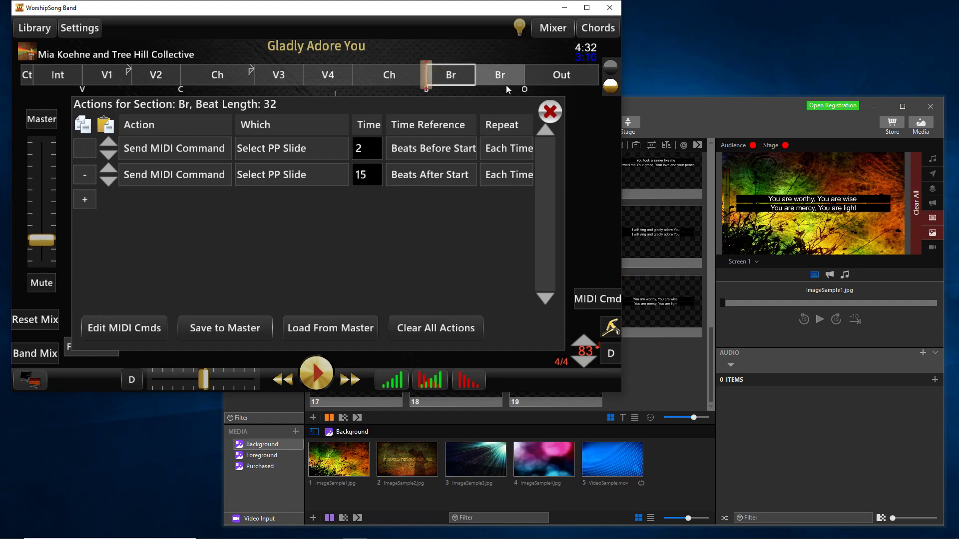
click(509, 77)
click(547, 73)
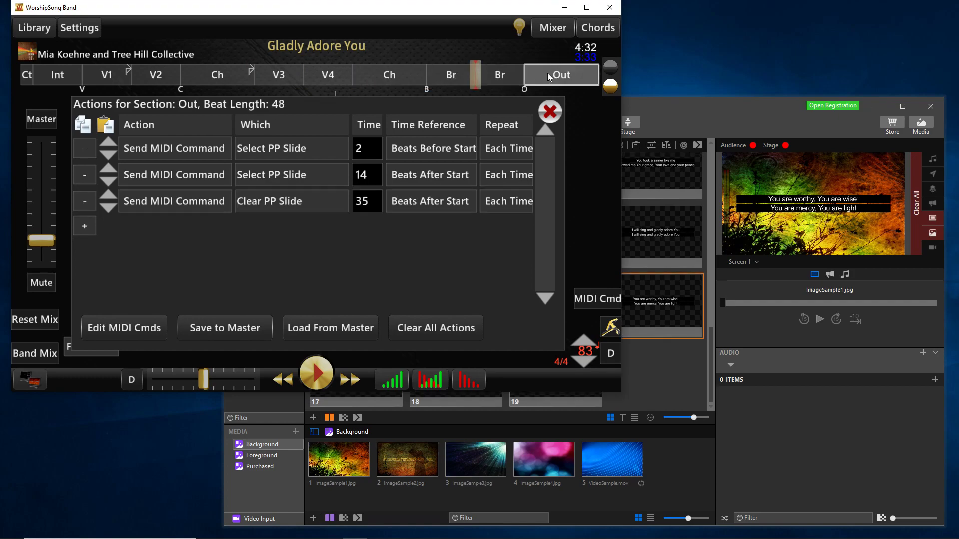
click(104, 72)
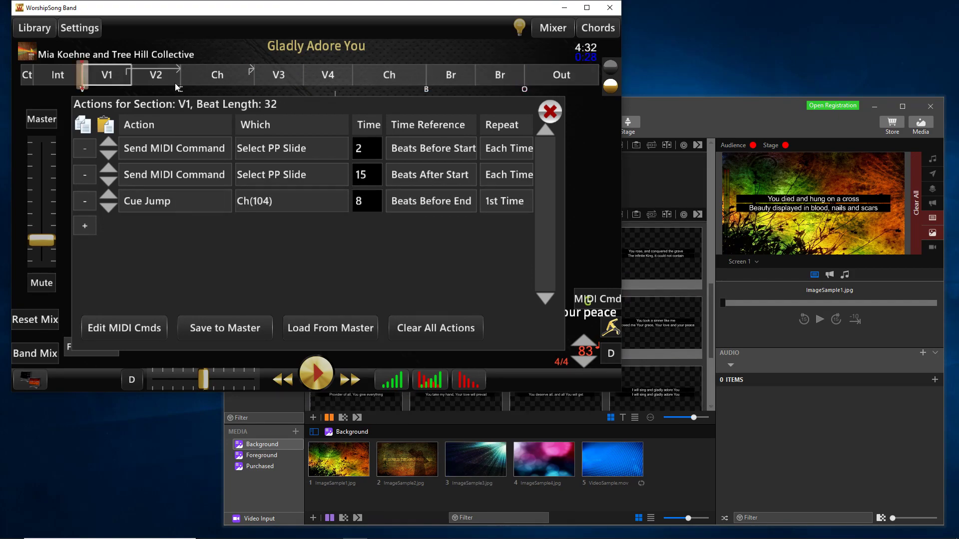
click(75, 78)
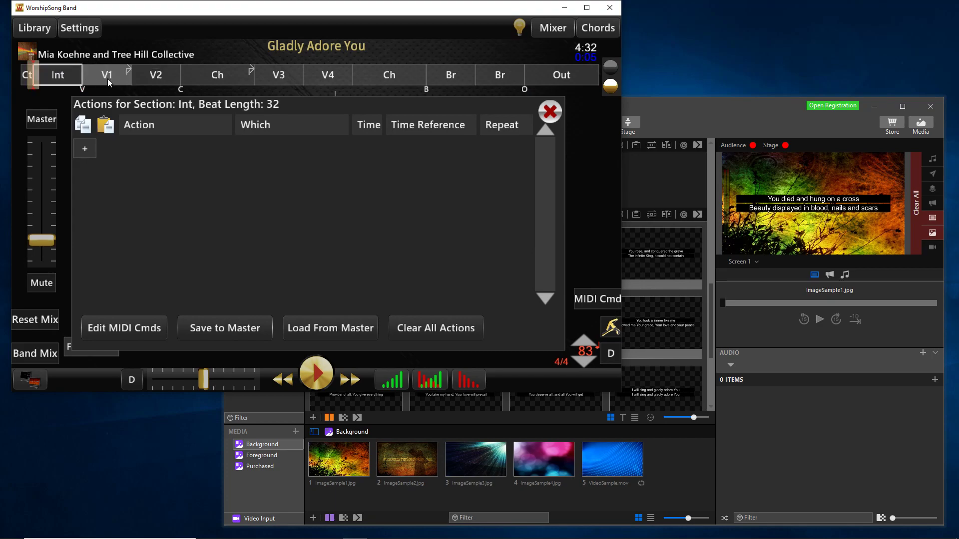
click(107, 80)
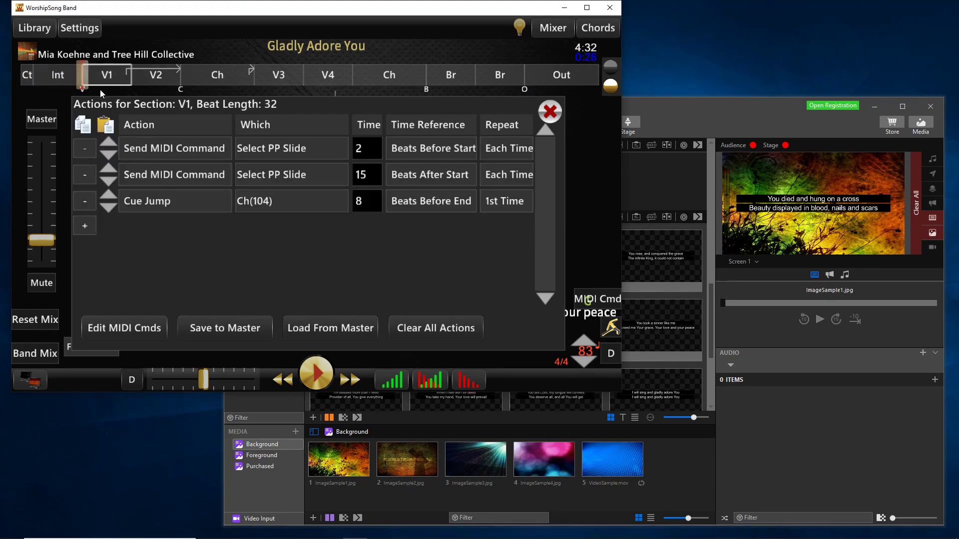
click(301, 148)
click(135, 328)
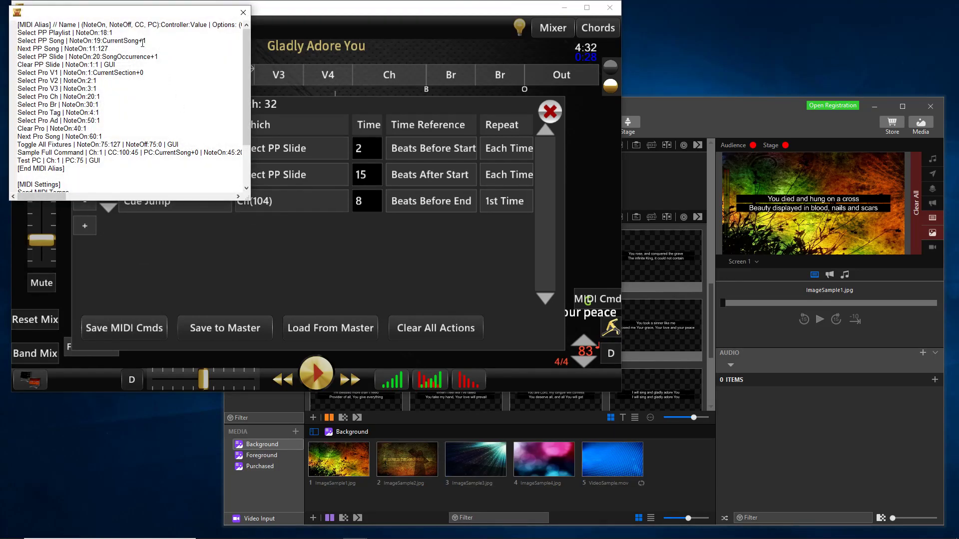
drag(126, 12, 386, 154)
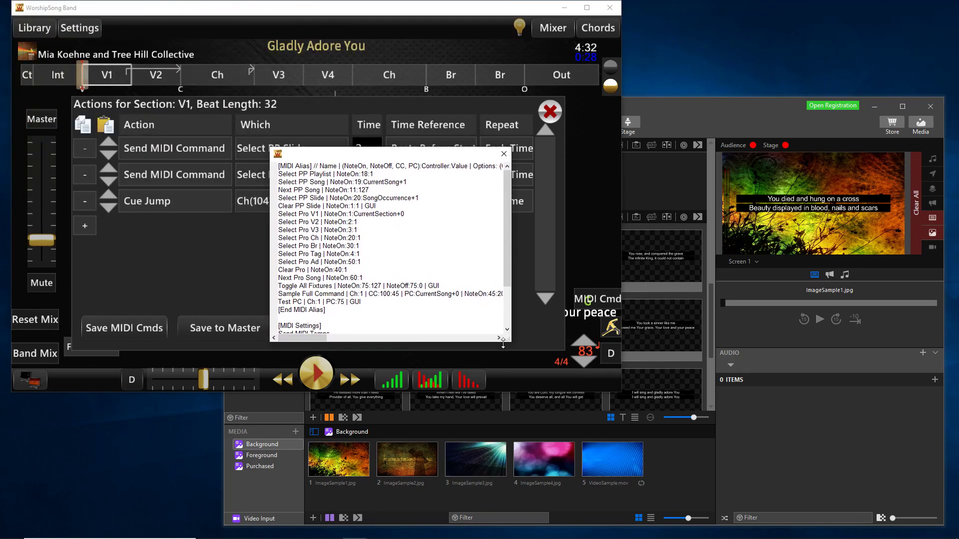
drag(503, 344, 704, 462)
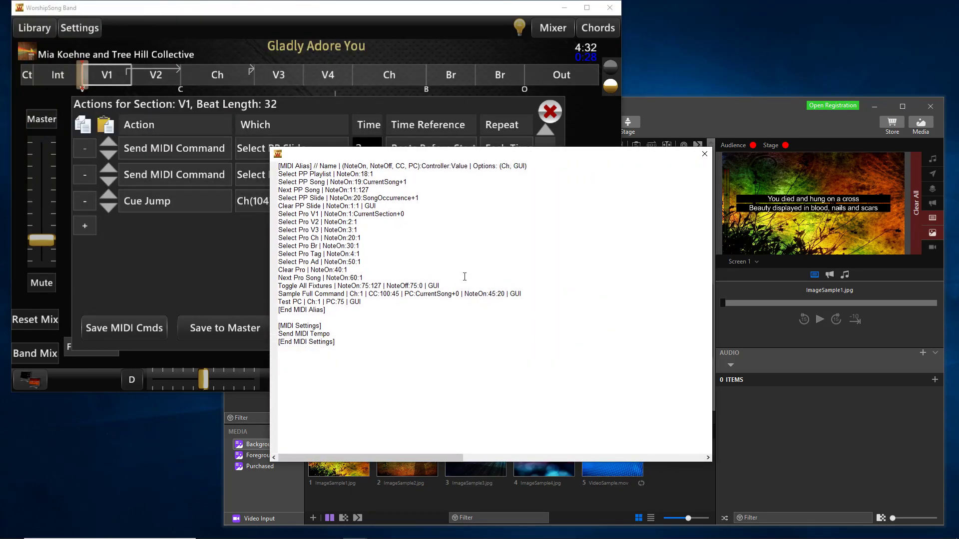
ctrl+scroll(449, 273, up, 4)
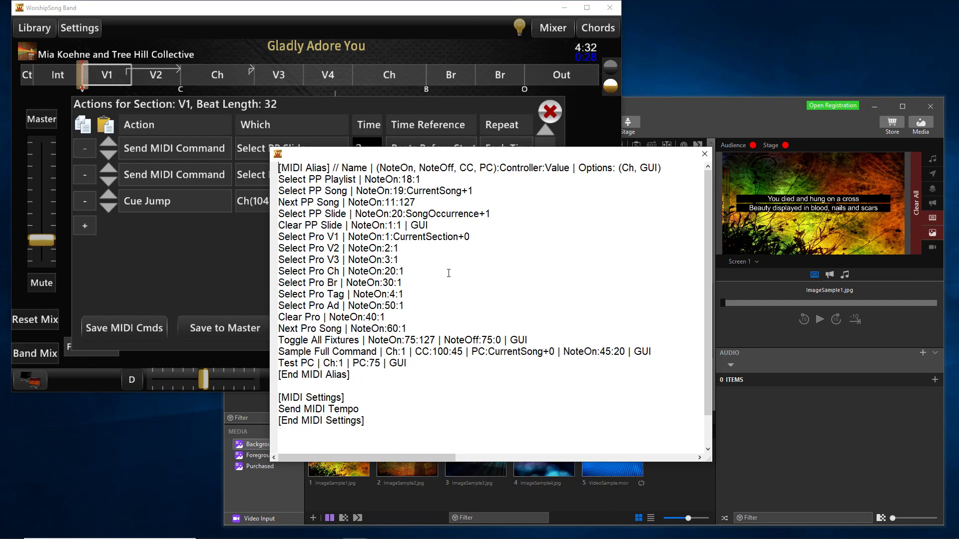
ctrl+scroll(449, 273, up, 1)
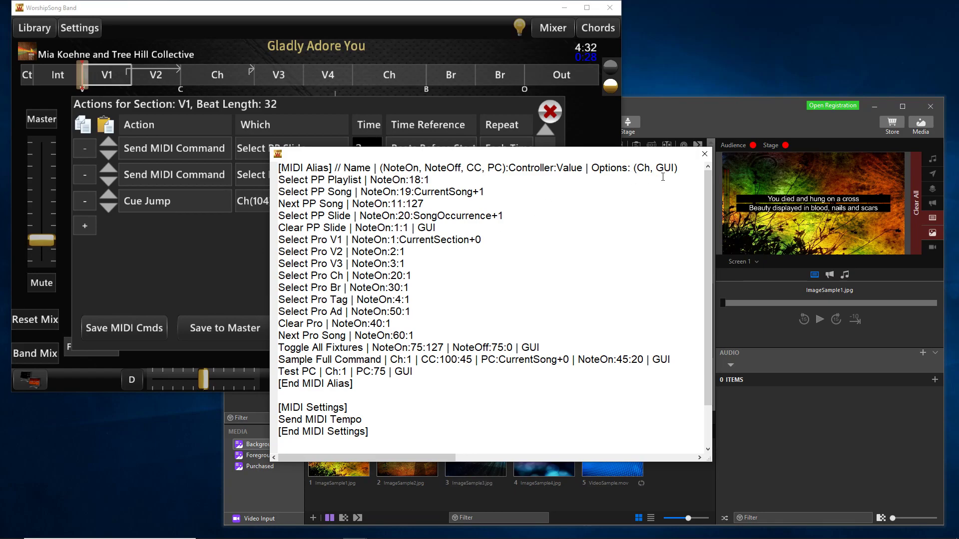
Close the MIDI alias list and review actions for Ct, V1, V2, the first chorus, V3 and Int
click(704, 153)
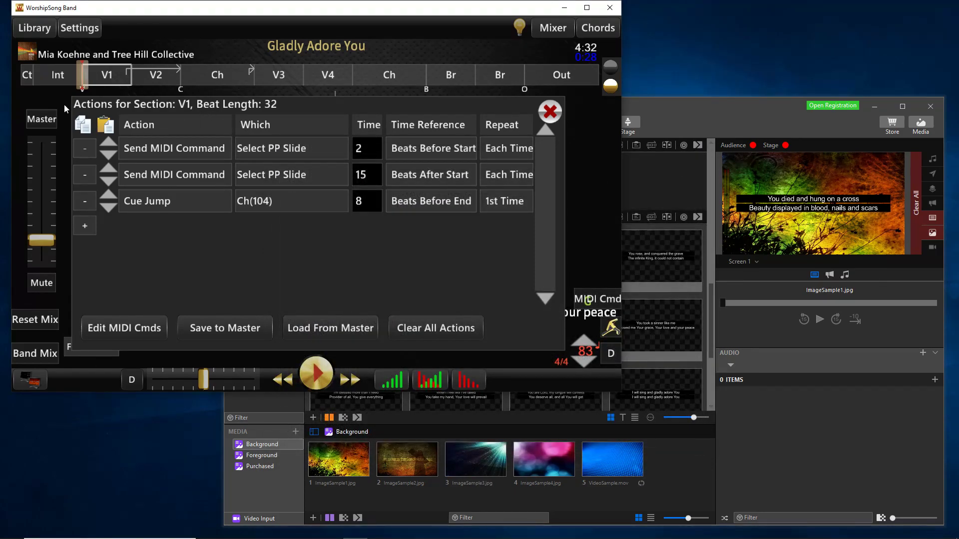
click(28, 76)
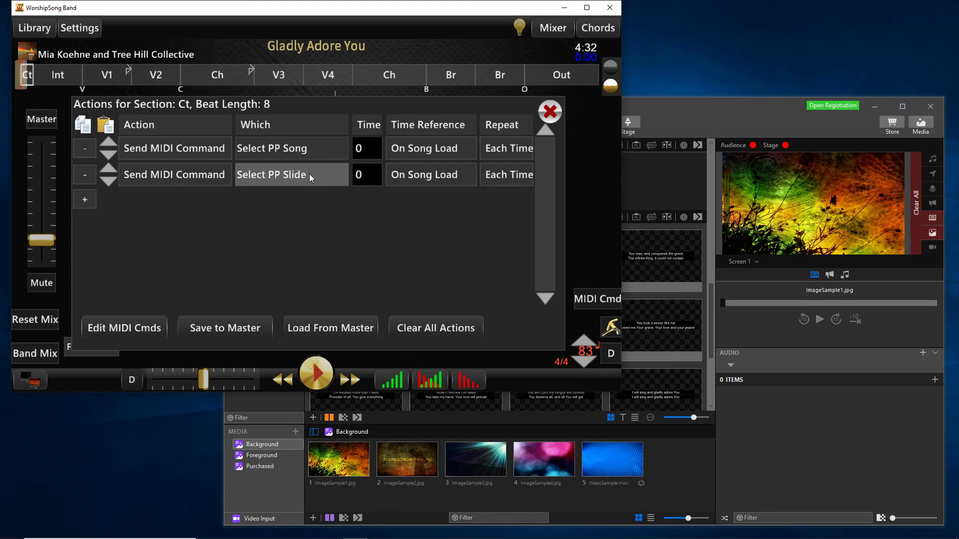
click(111, 77)
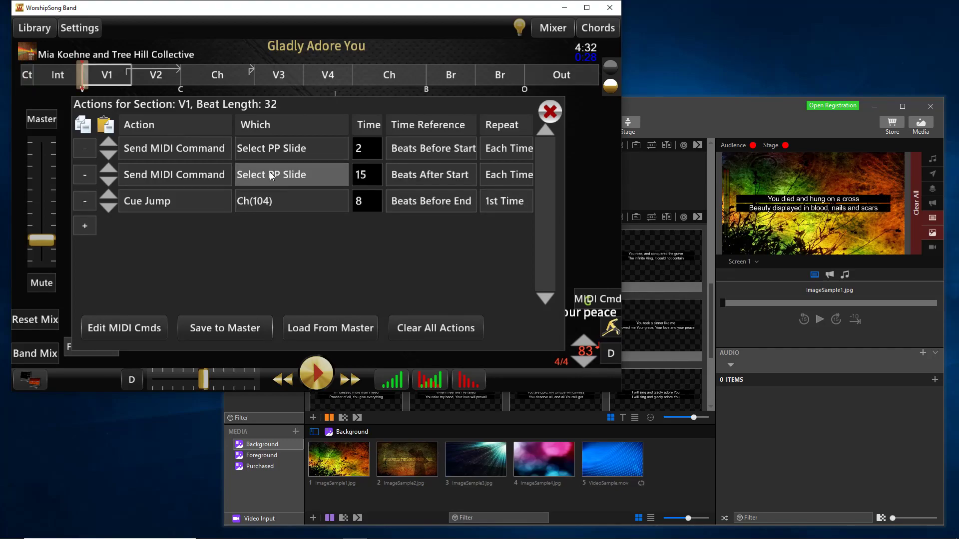
click(157, 80)
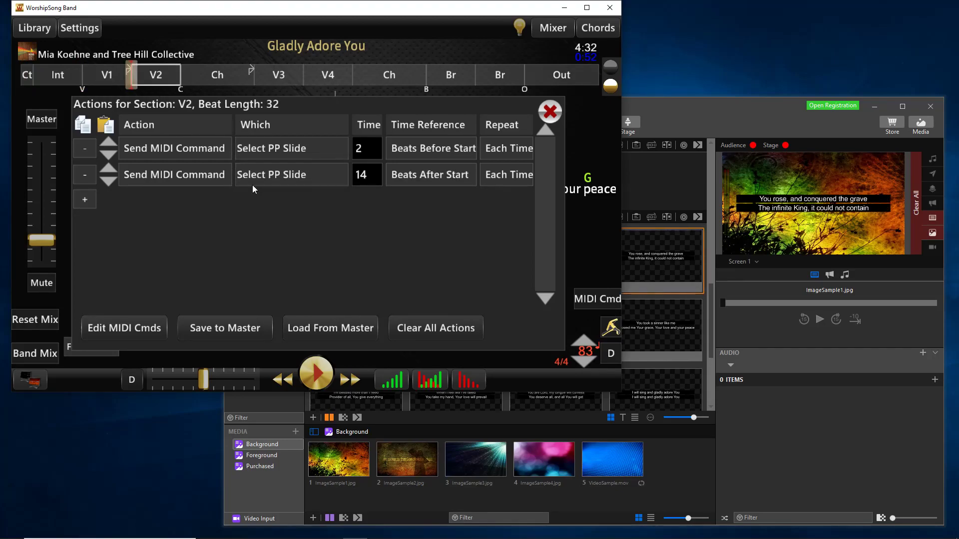
click(211, 75)
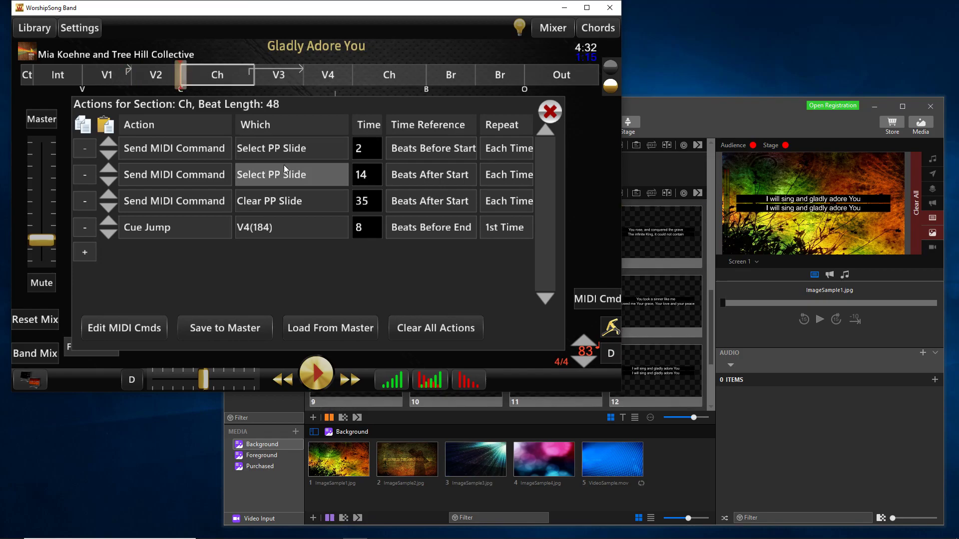
click(279, 75)
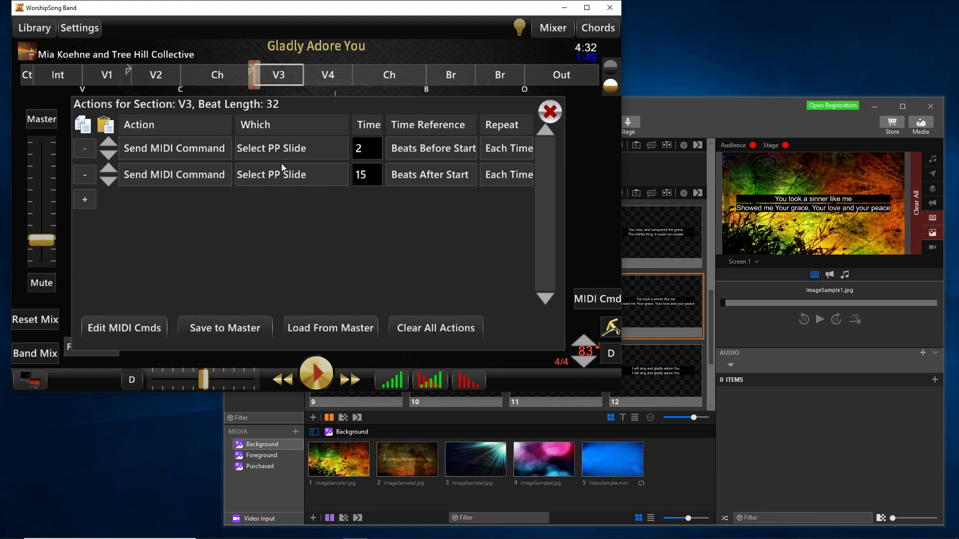
click(69, 77)
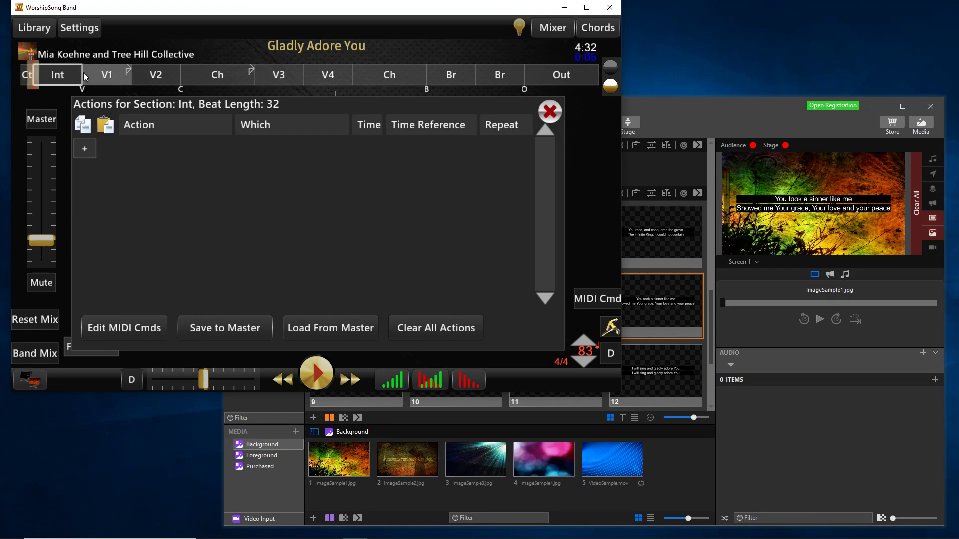
click(89, 73)
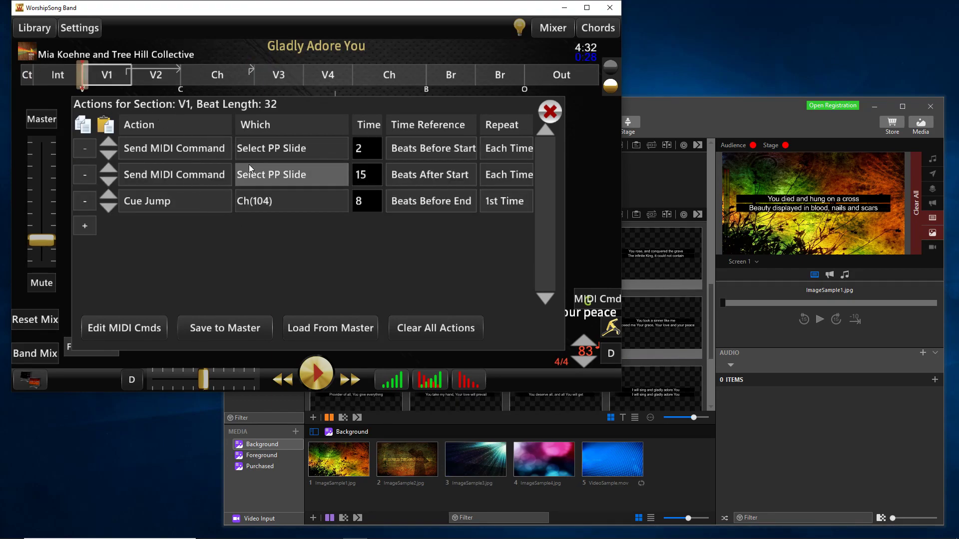
click(280, 79)
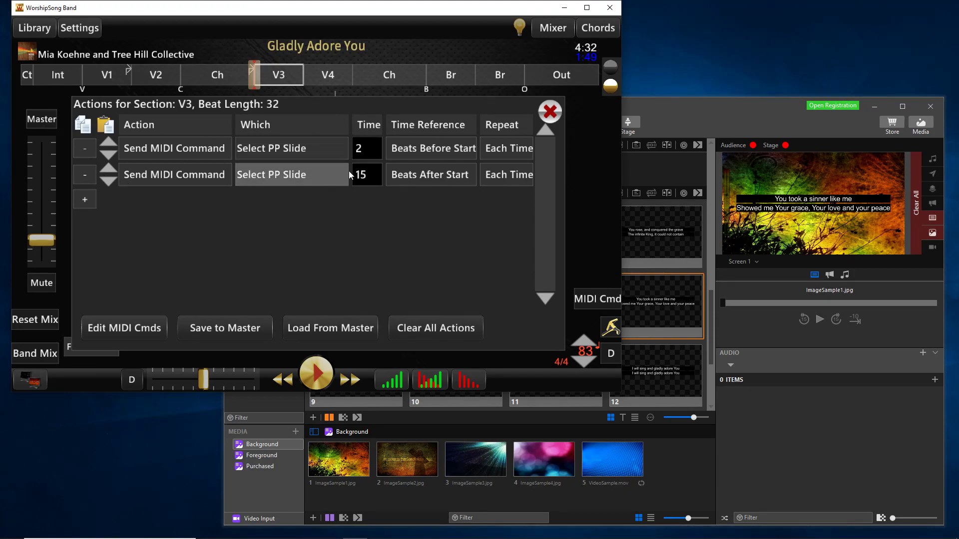
Step through V4, V2, V1, V3, both choruses and the bridge to check their slide actions
click(338, 76)
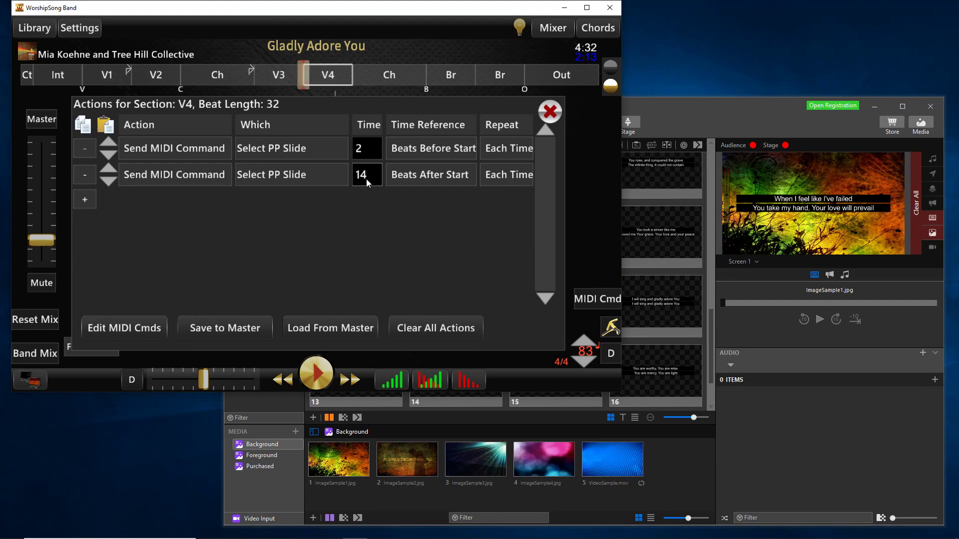
click(167, 76)
click(109, 76)
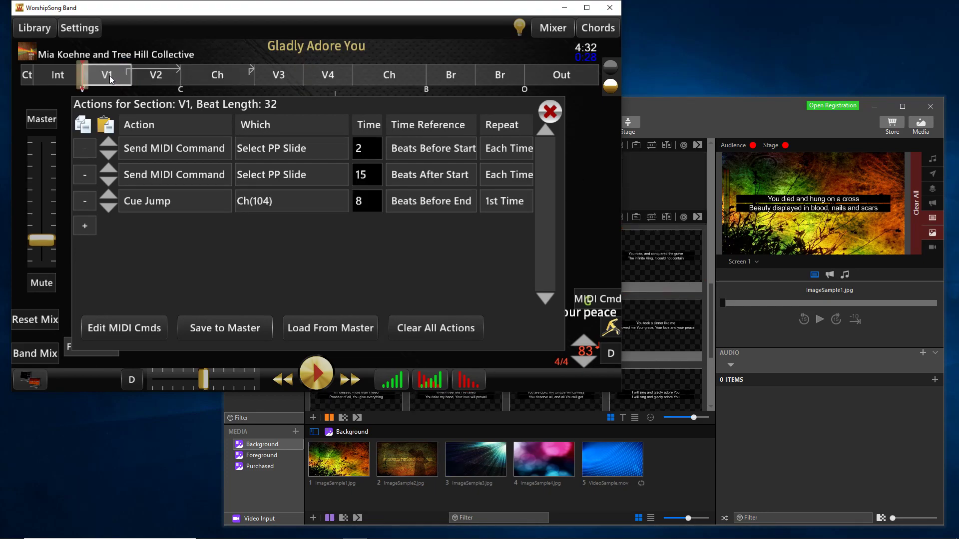
click(156, 75)
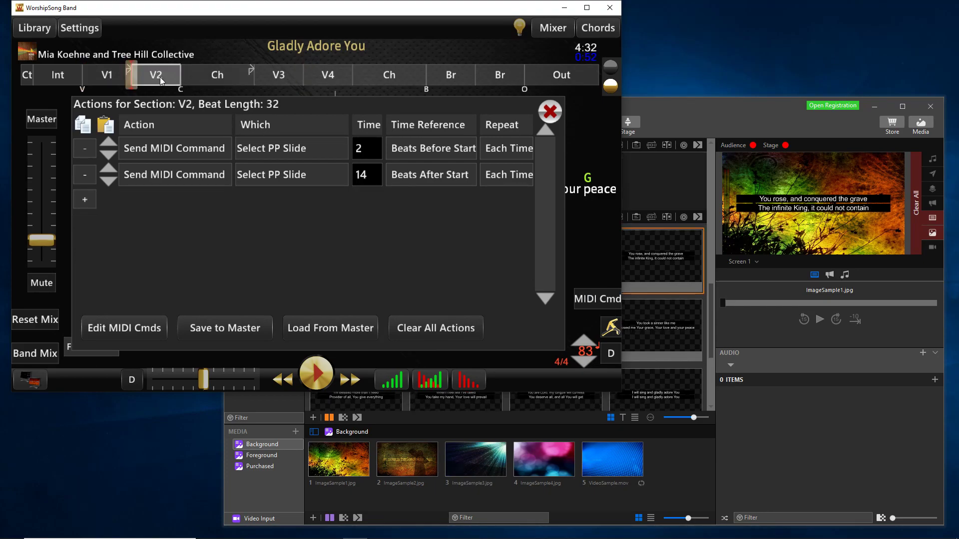
click(277, 74)
click(345, 76)
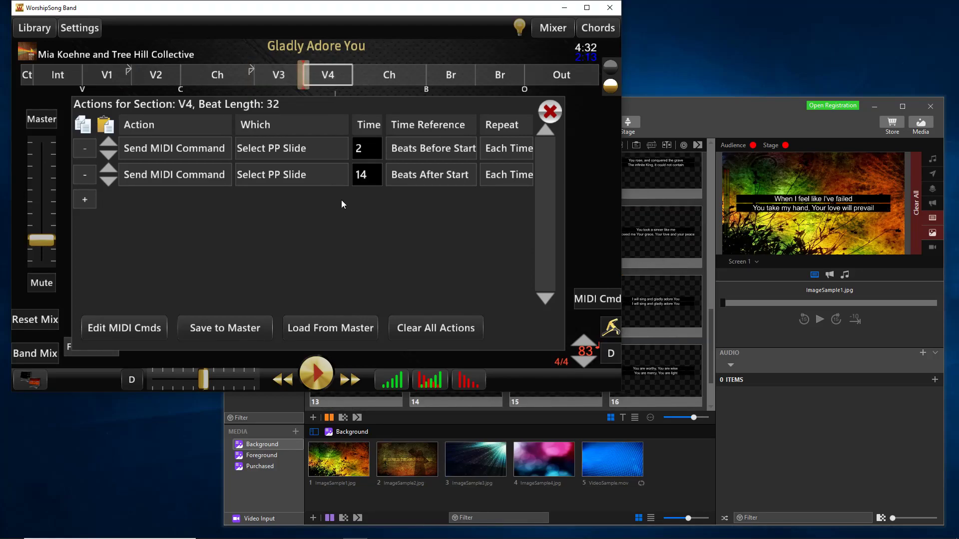
click(227, 68)
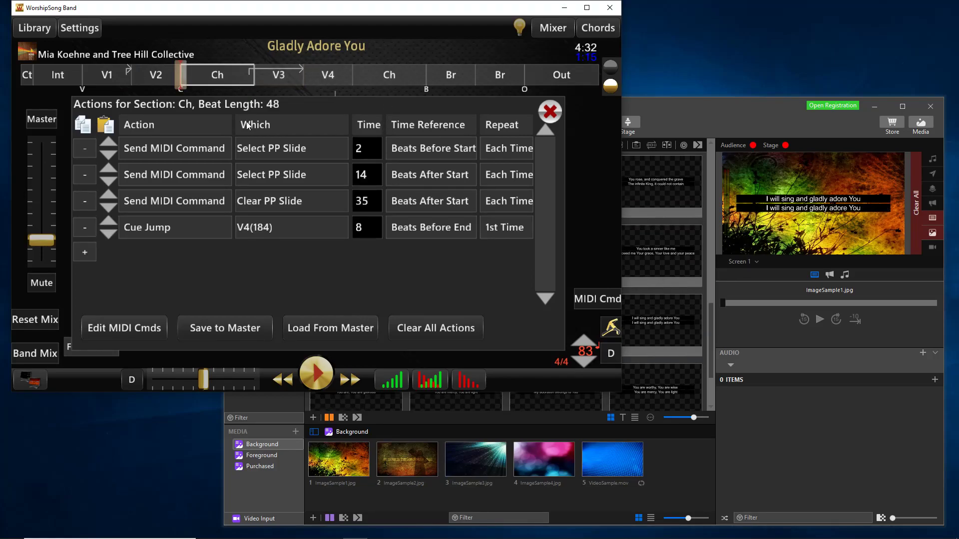
click(384, 92)
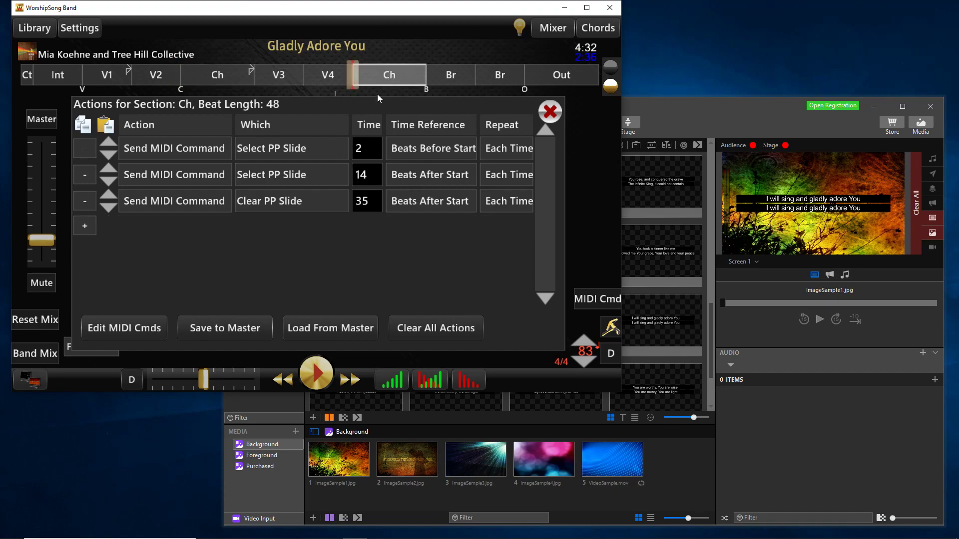
click(456, 80)
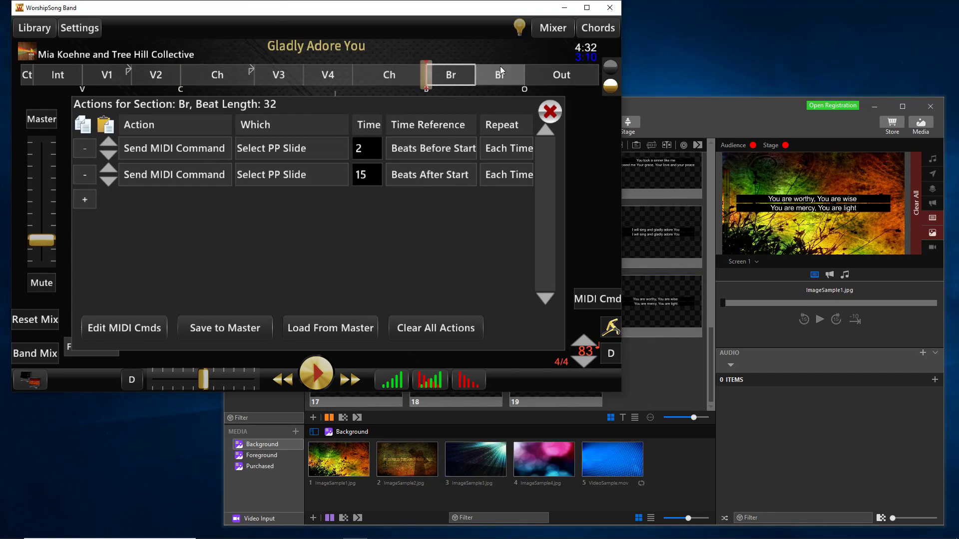
click(449, 77)
Play from the start of the bridge to confirm the ProPresenter slides advance, then stop
drag(427, 75, 403, 78)
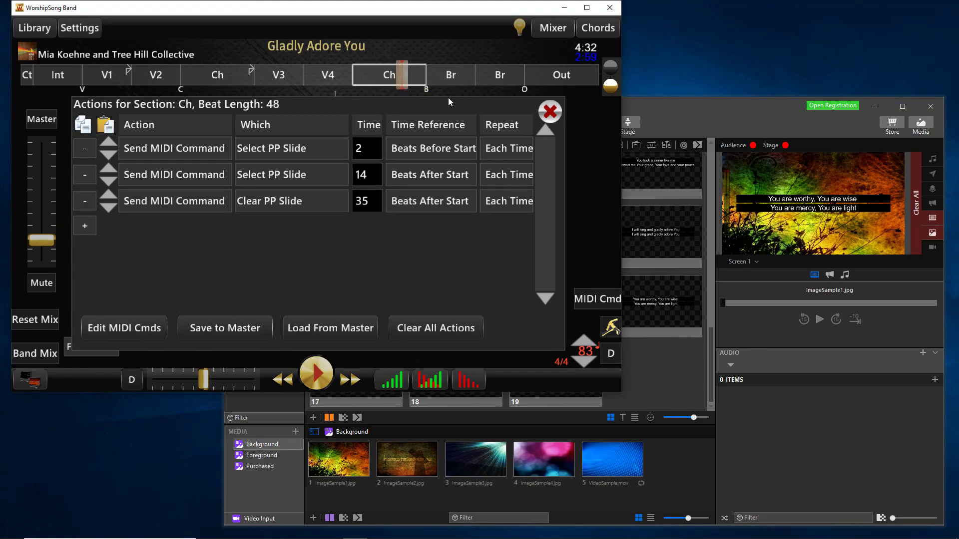
click(446, 76)
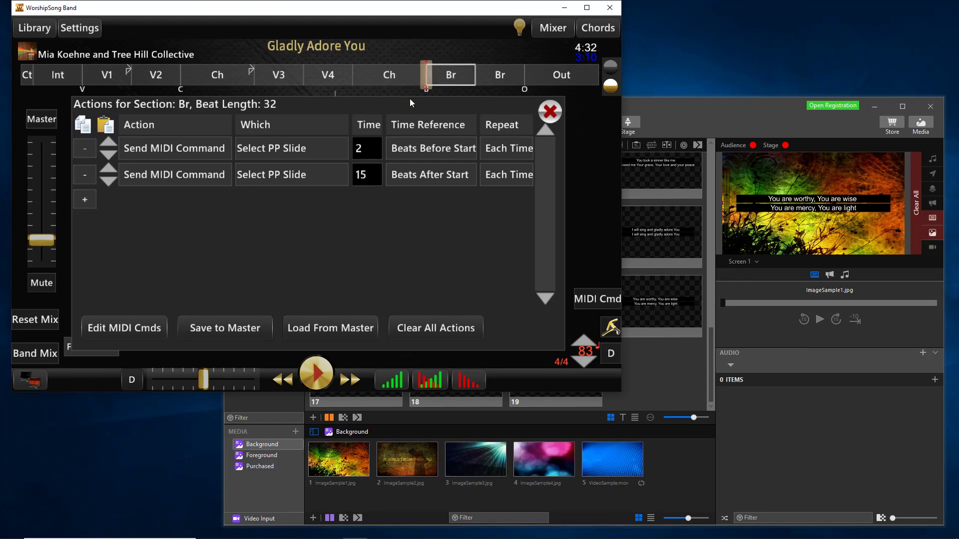
click(322, 381)
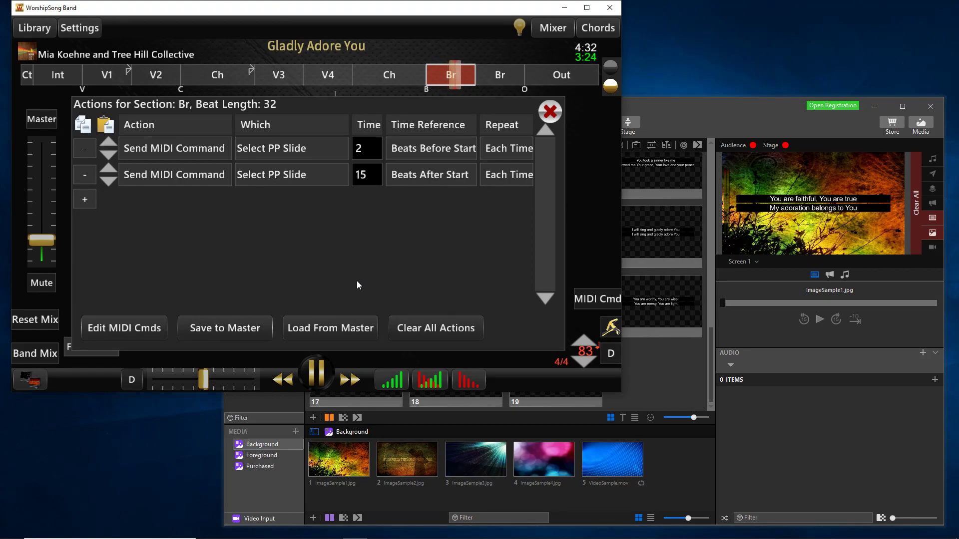
click(316, 373)
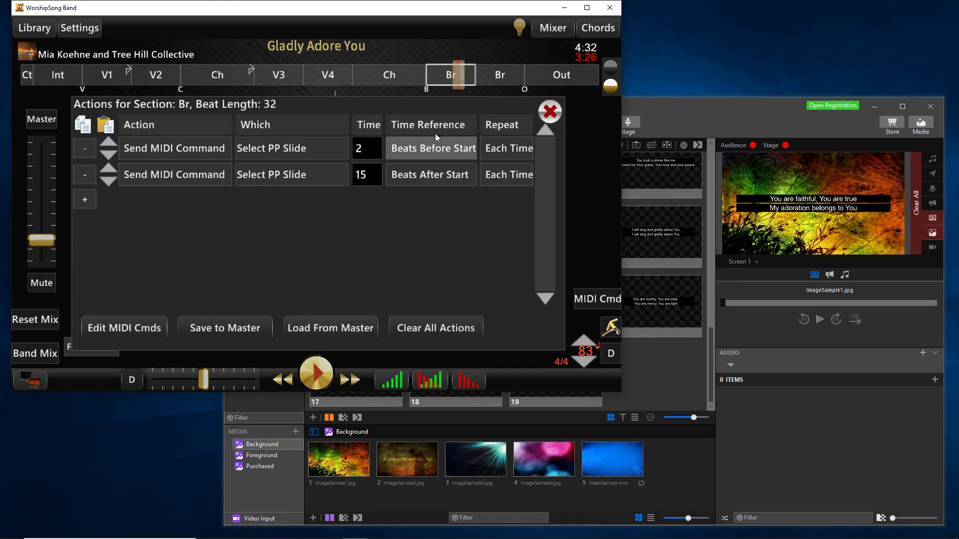
click(446, 73)
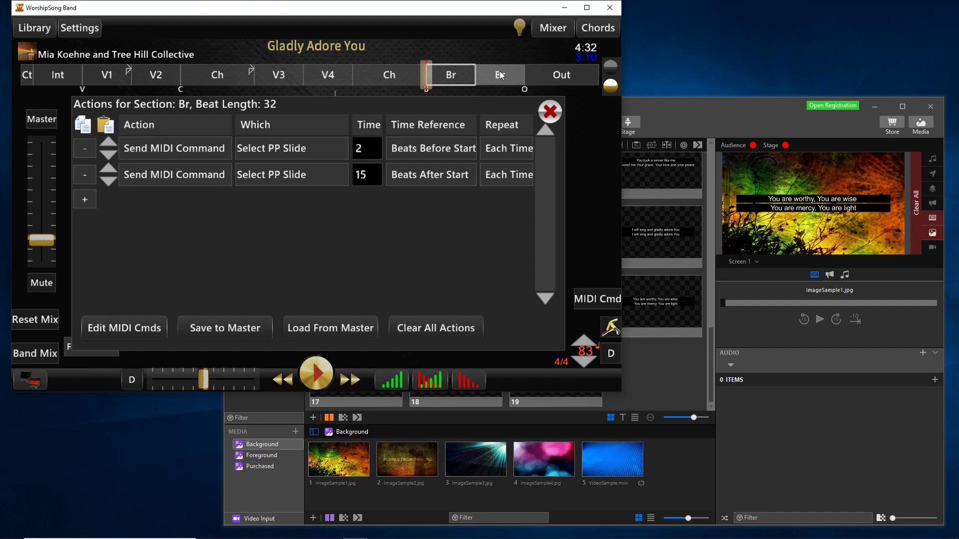
Review the second bridge's actions, then verses V1, V2, V3 and V4
click(499, 71)
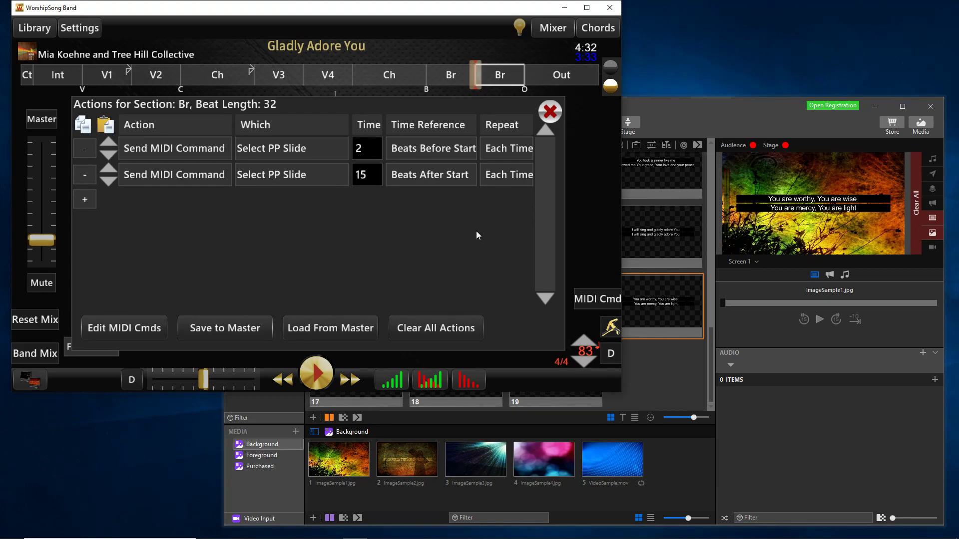
click(122, 75)
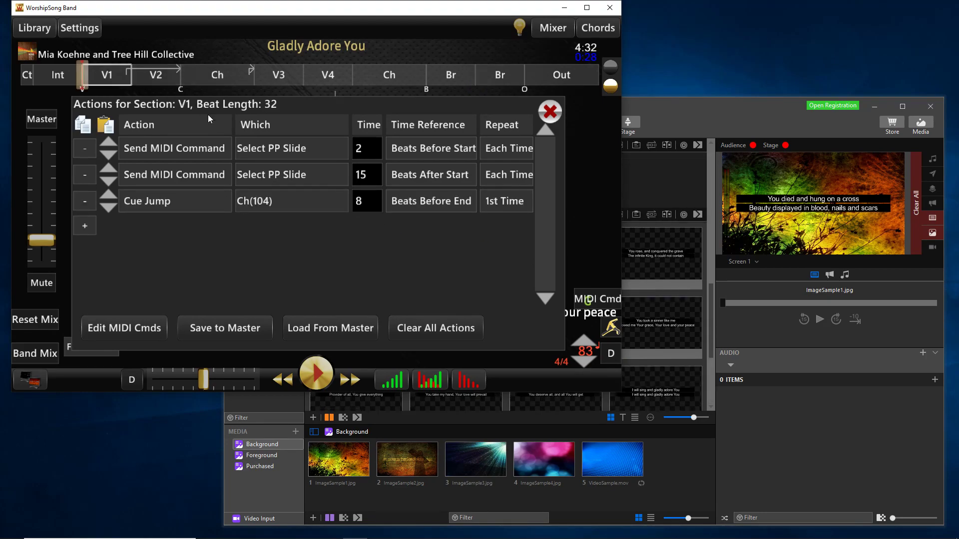
click(159, 76)
click(280, 74)
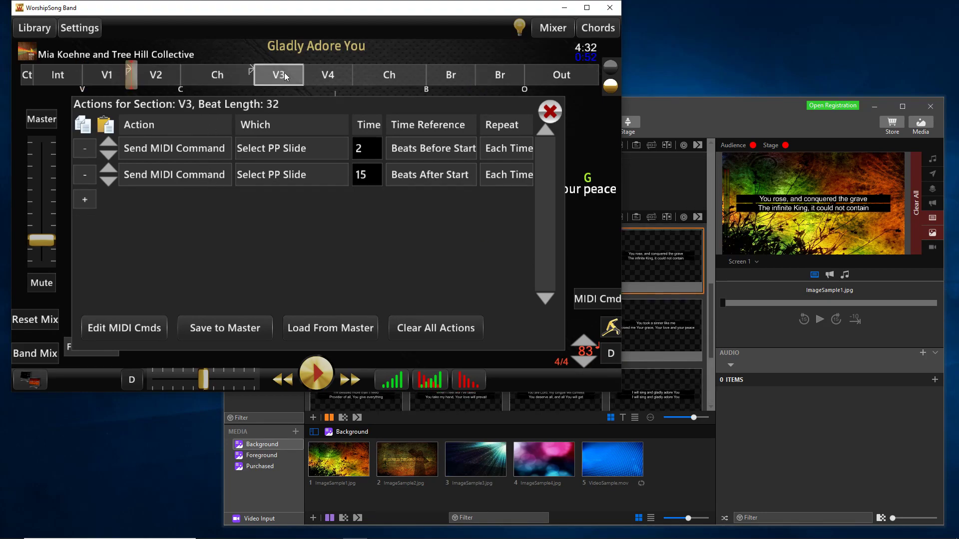
click(328, 75)
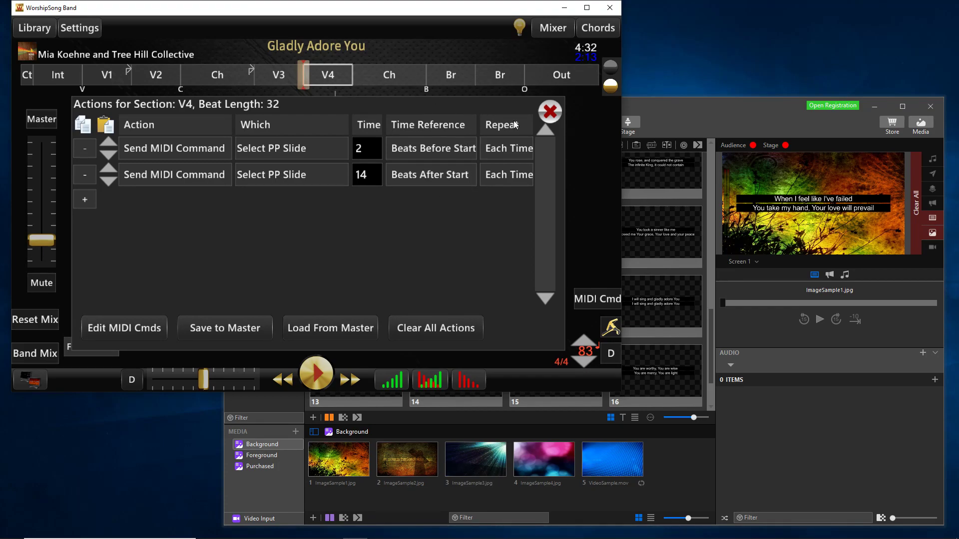
Close the section actions window and play Gladly Adore You from verse 1
click(555, 114)
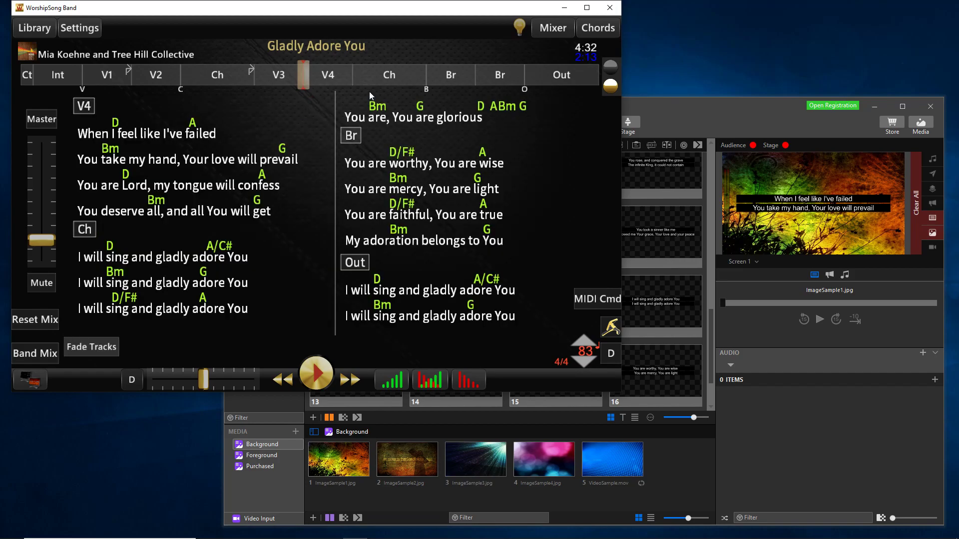
click(77, 76)
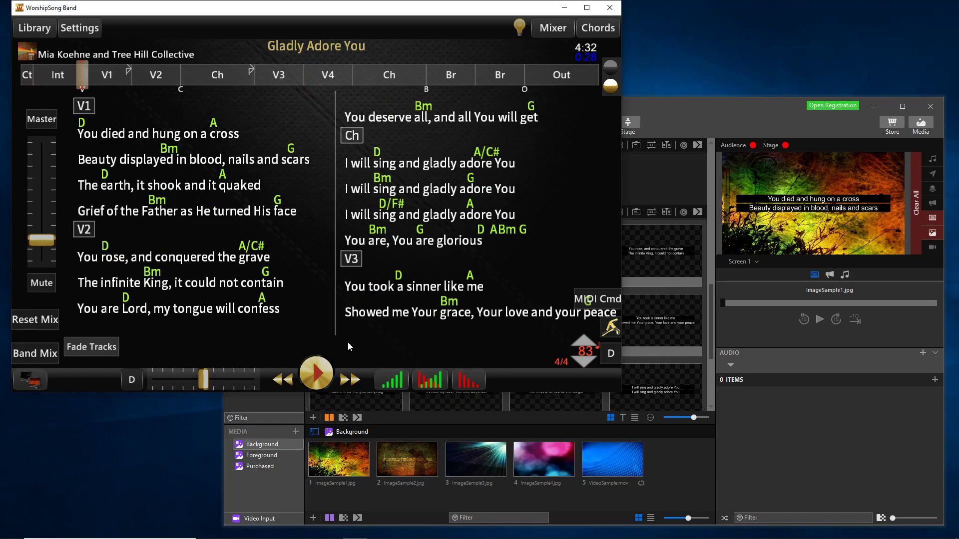
click(308, 377)
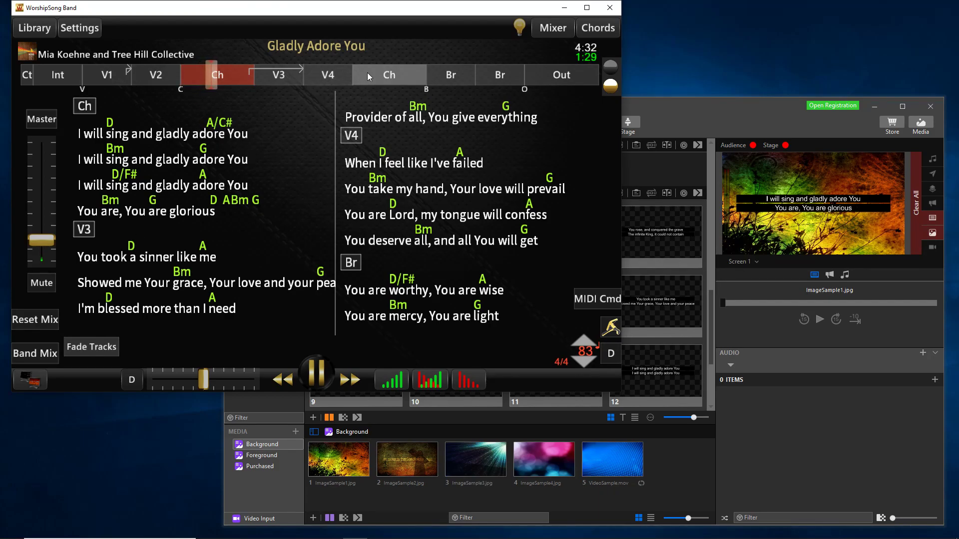
Queue a jump to the second chorus during playback, then stop playback there
click(388, 77)
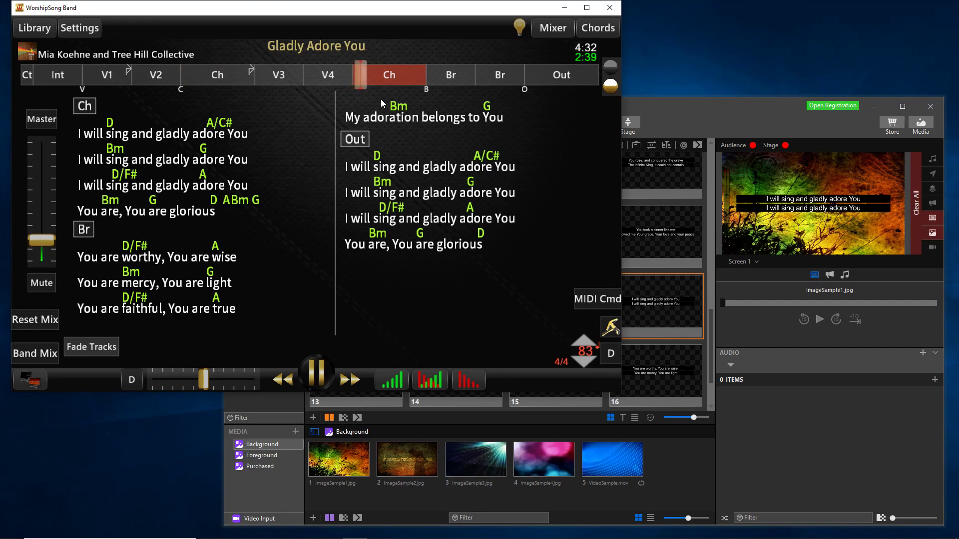
click(319, 374)
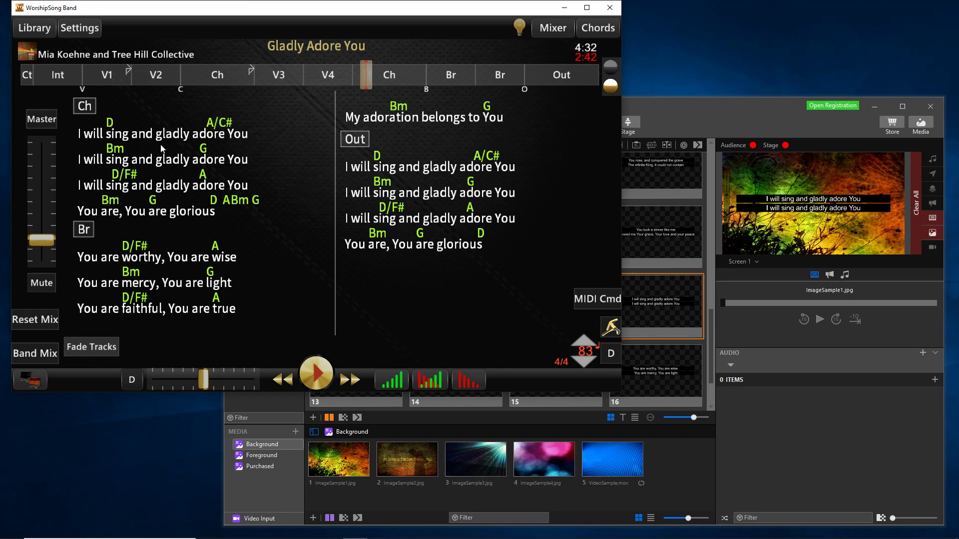
Return to verse 2 and save its section actions to the master song
click(158, 67)
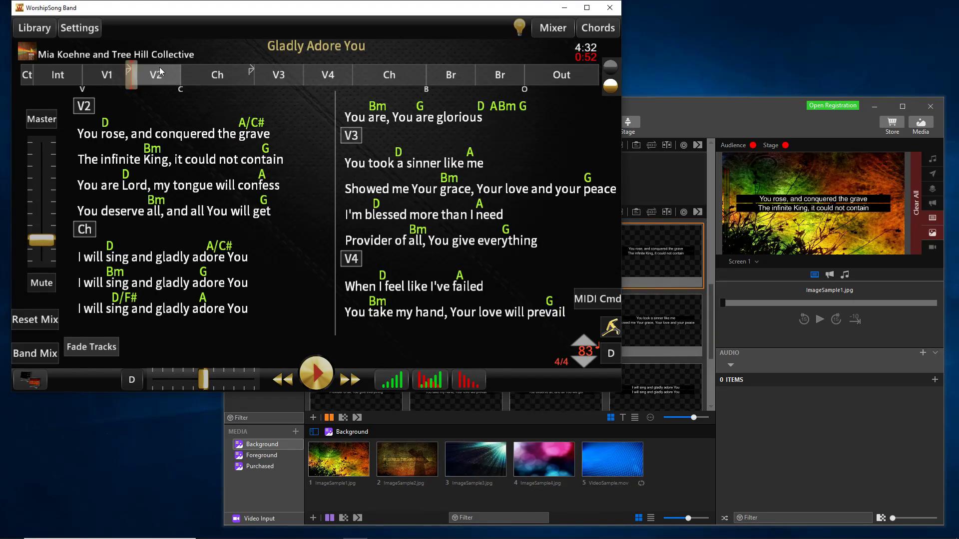
right_click(158, 69)
click(235, 217)
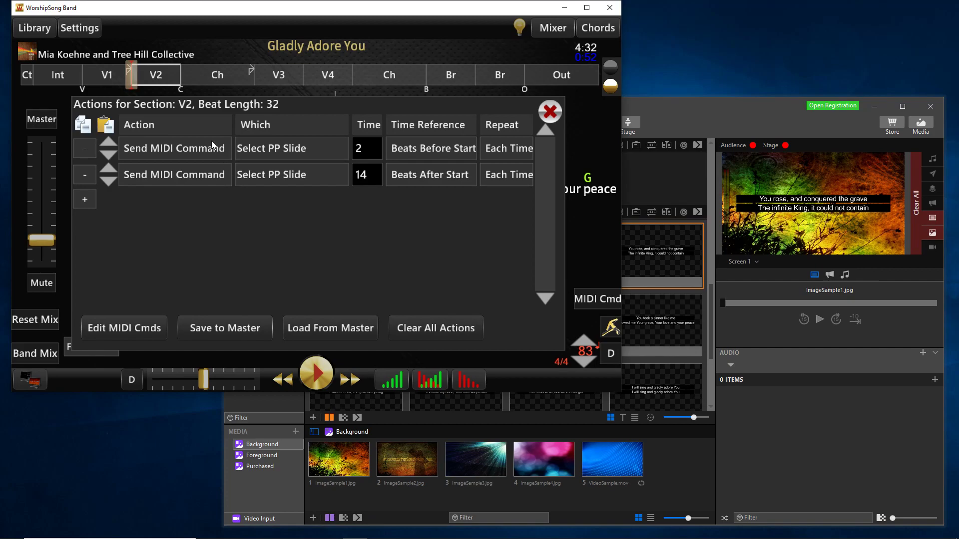
click(235, 328)
click(555, 112)
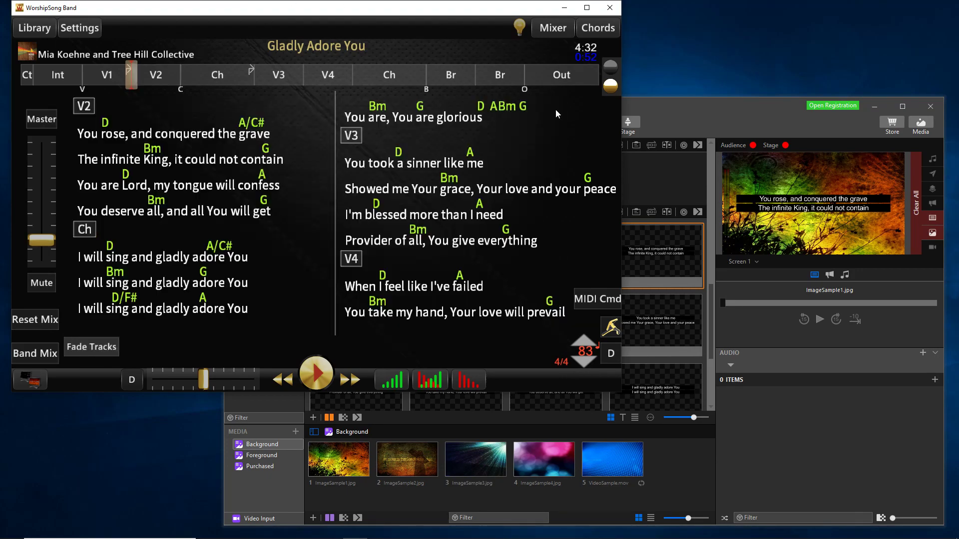
Save the current set list under the name New_Set_List
click(617, 67)
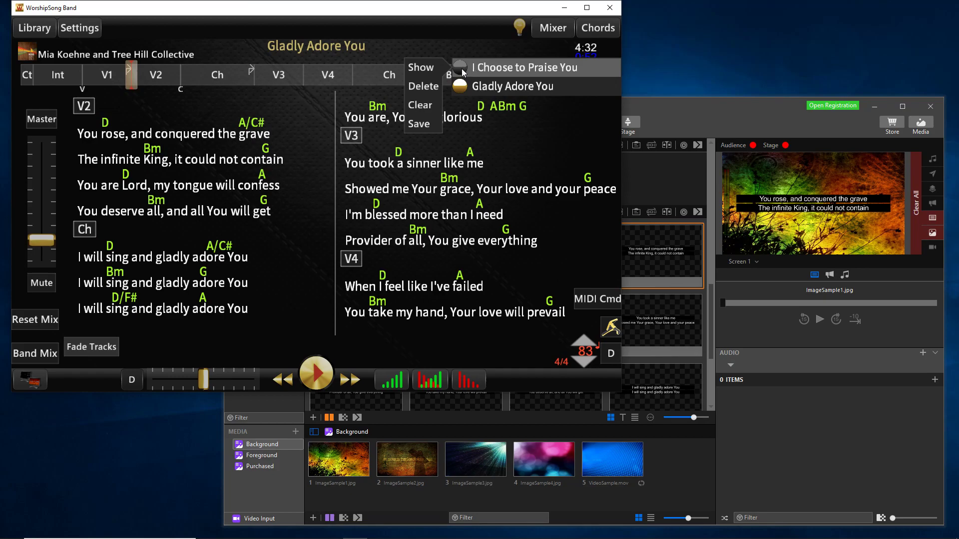
click(434, 124)
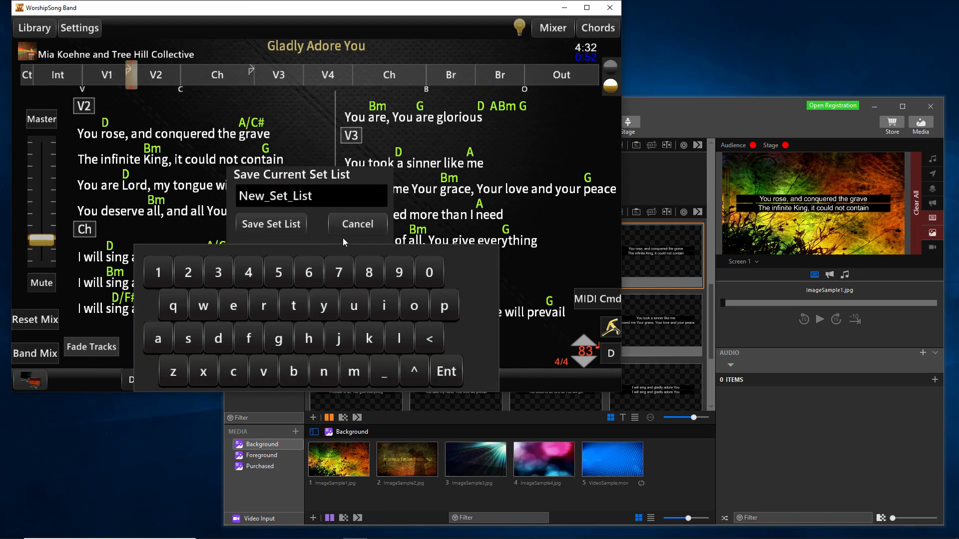
click(371, 223)
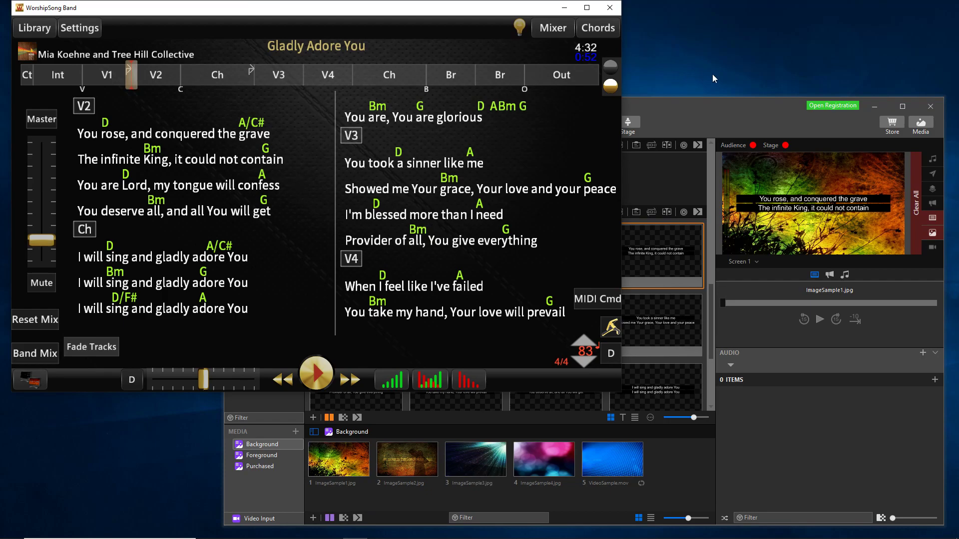
Alternate between ProPresenter and WorshipSong Band to compare GladlyAdoreYou slides, then bring OBS forward
click(725, 121)
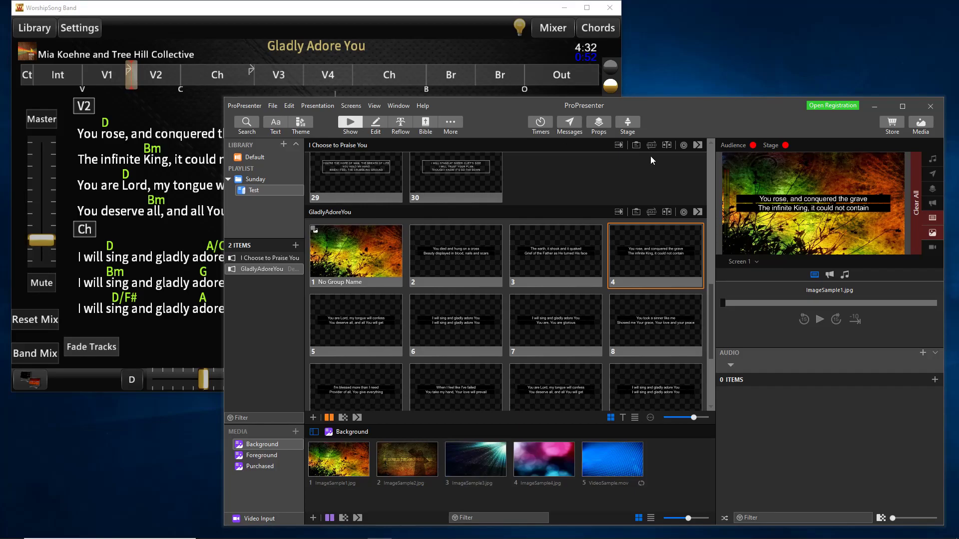
click(432, 8)
click(739, 109)
click(401, 38)
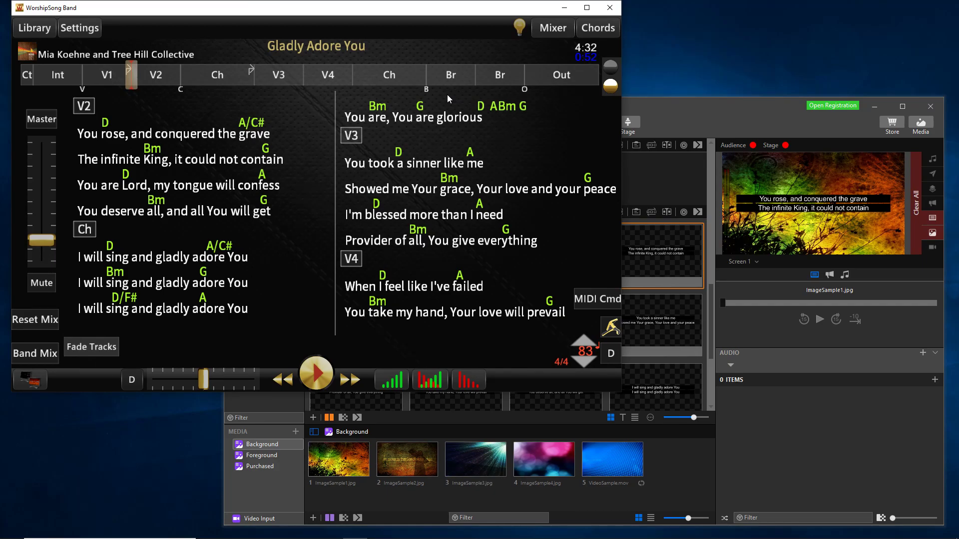
click(752, 110)
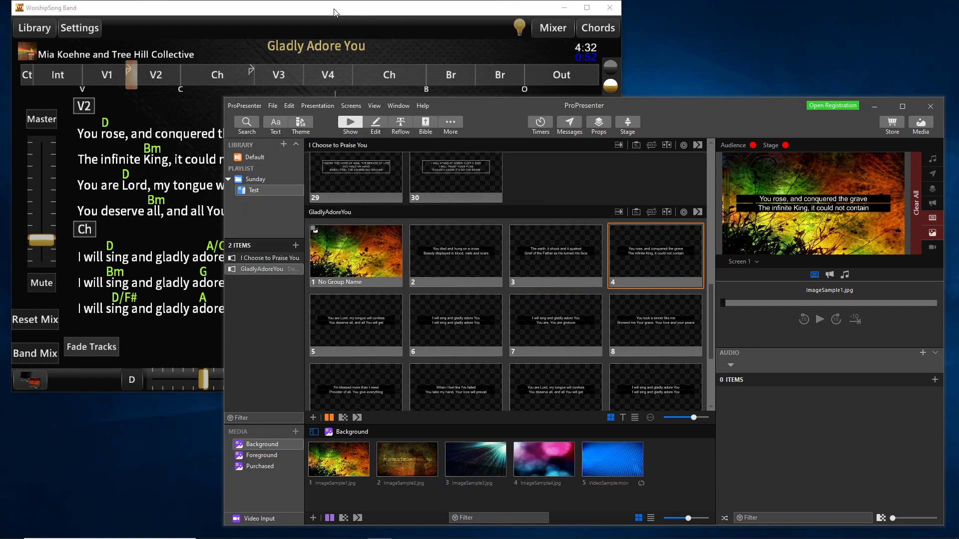
key(alt+Tab)
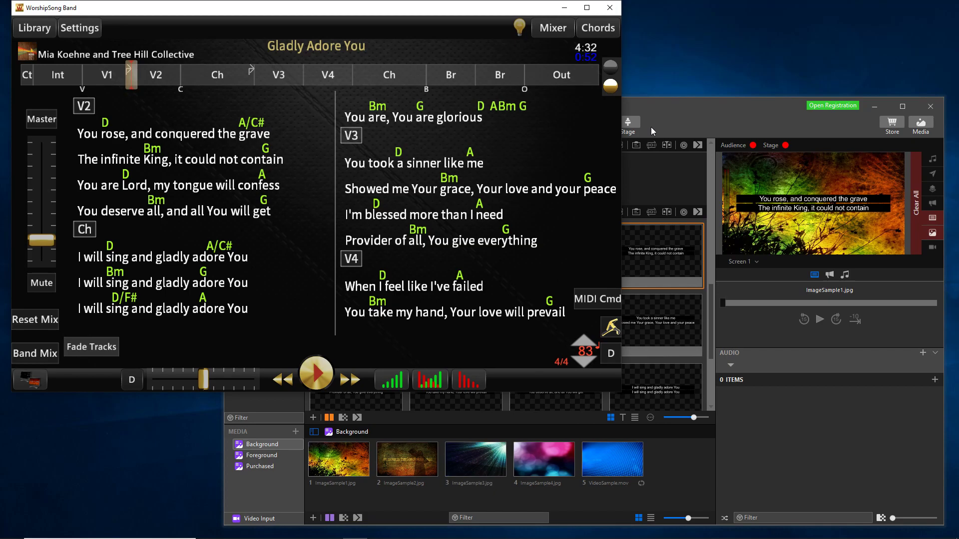
click(768, 121)
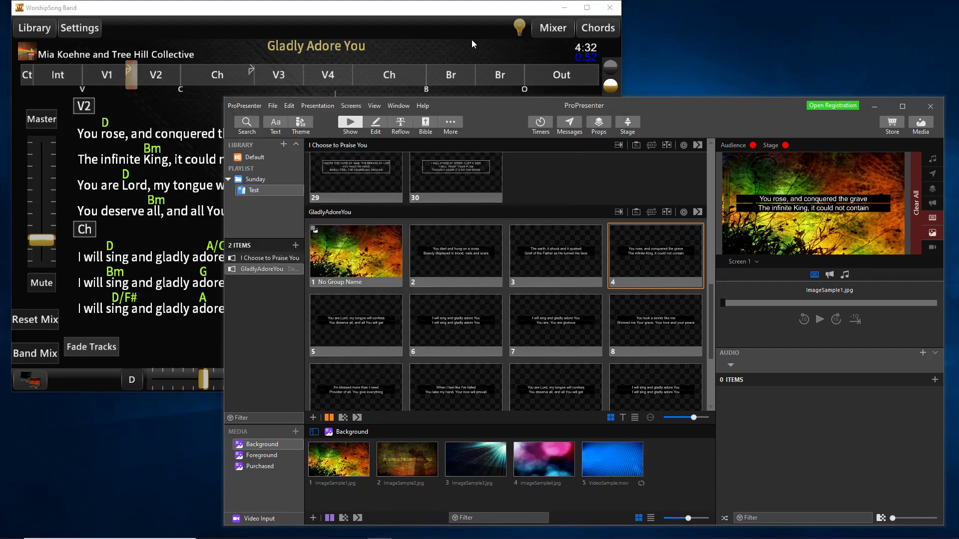
click(378, 12)
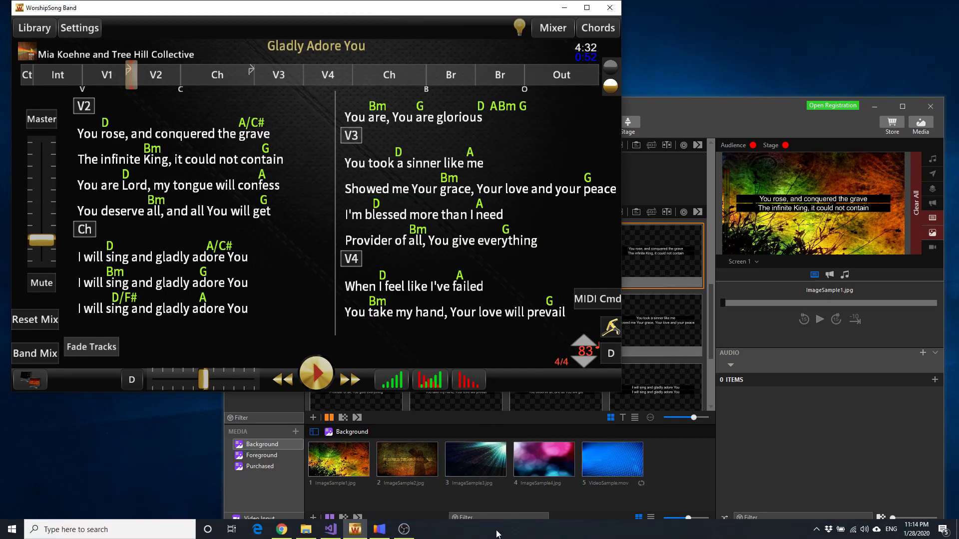
click(407, 532)
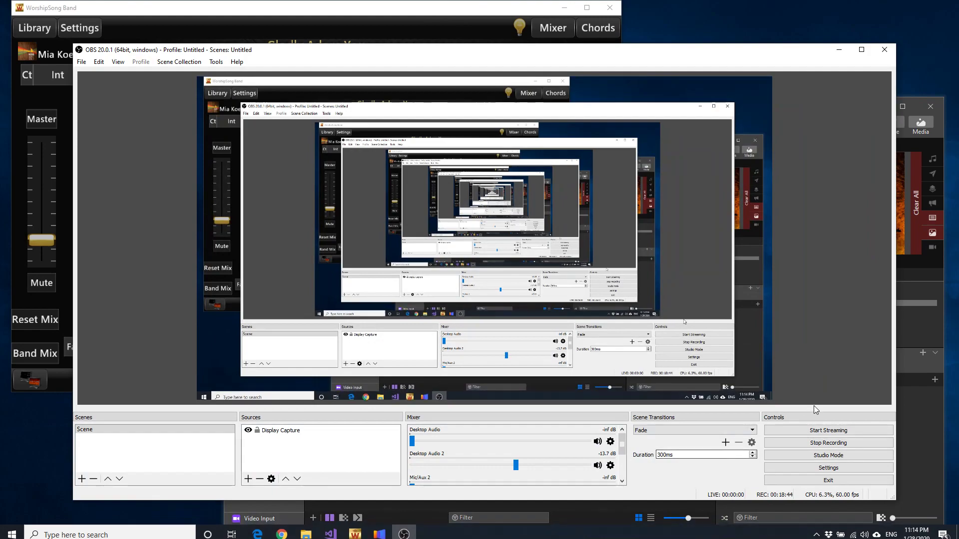